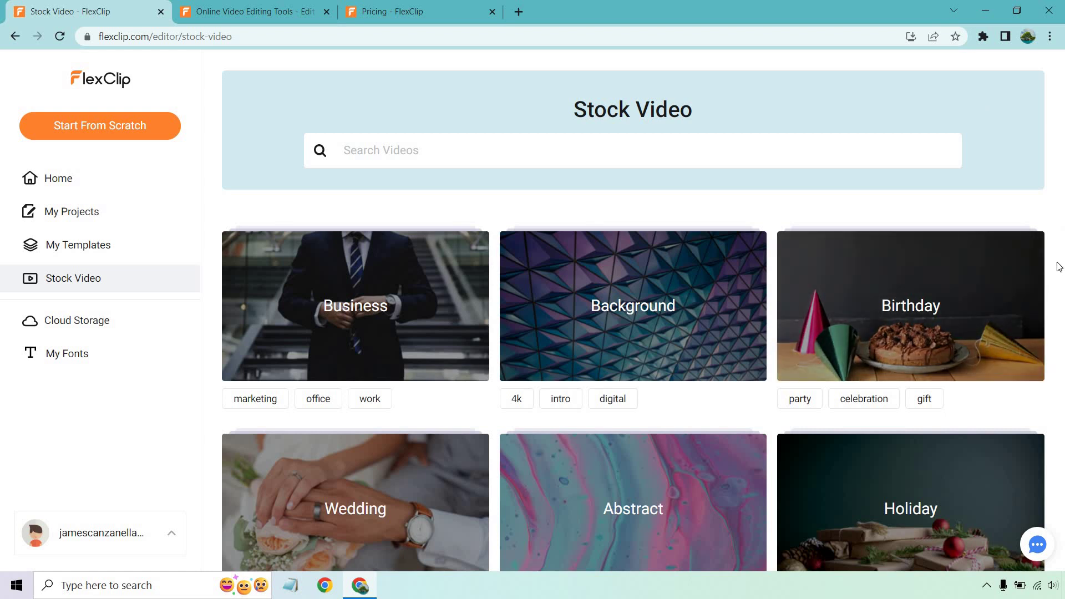
{"action": "scroll", "coordinate": [1061, 269], "scroll_direction": "down", "scroll_amount": 3}
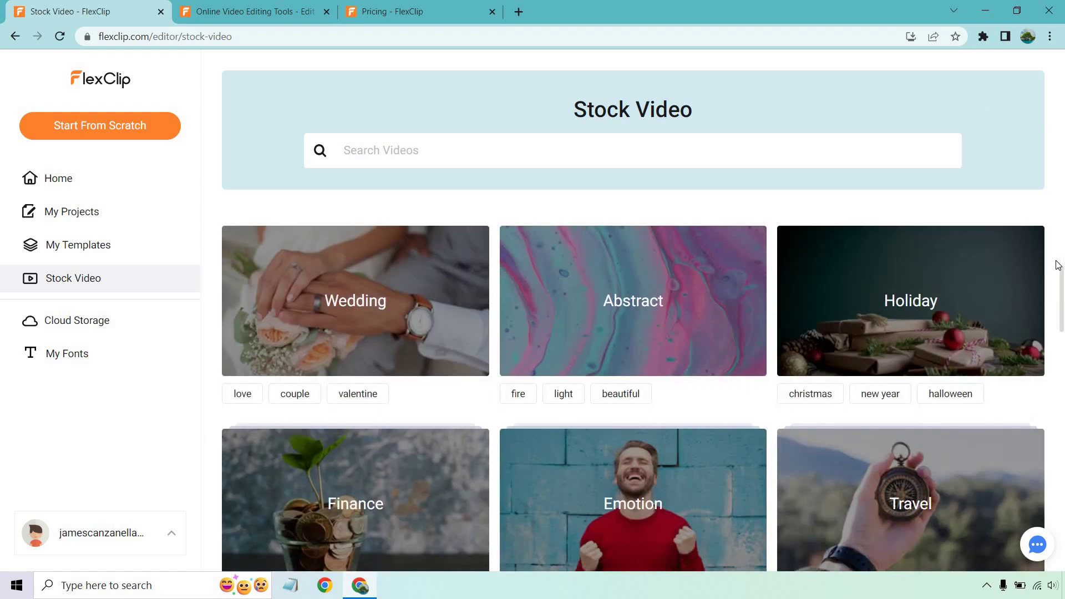
{"action": "scroll", "coordinate": [1056, 264], "scroll_direction": "down", "scroll_amount": 1}
{"action": "scroll", "coordinate": [1023, 277], "scroll_direction": "down", "scroll_amount": 4}
{"action": "scroll", "coordinate": [1023, 274], "scroll_direction": "down", "scroll_amount": 10}
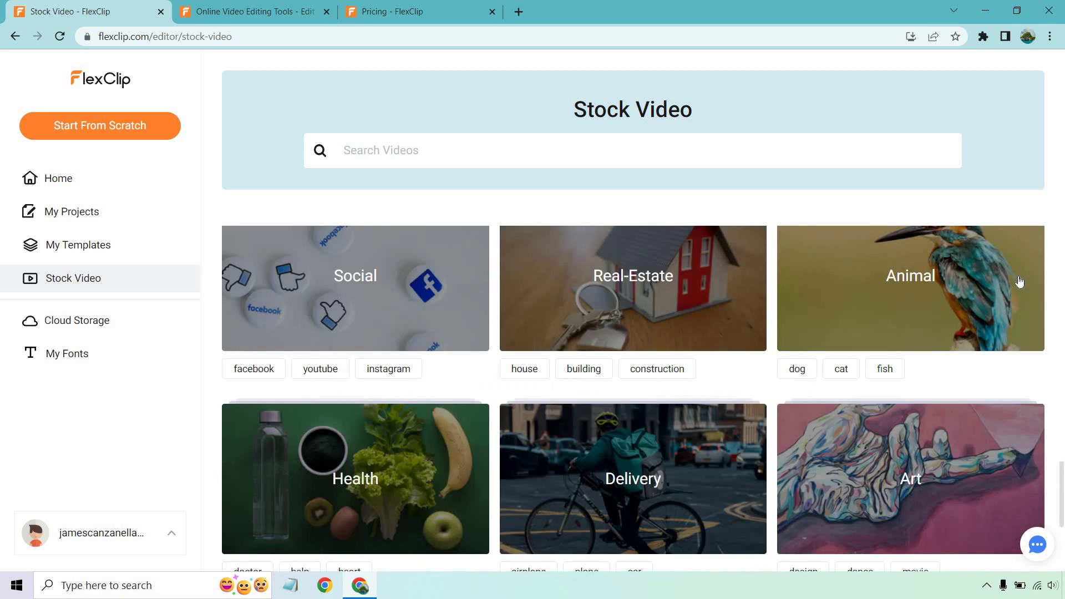
{"action": "scroll", "coordinate": [1018, 281], "scroll_direction": "down", "scroll_amount": 3}
{"action": "scroll", "coordinate": [993, 294], "scroll_direction": "down", "scroll_amount": 7}
{"action": "scroll", "coordinate": [971, 305], "scroll_direction": "up", "scroll_amount": 20}
{"action": "left_click", "coordinate": [368, 288]}
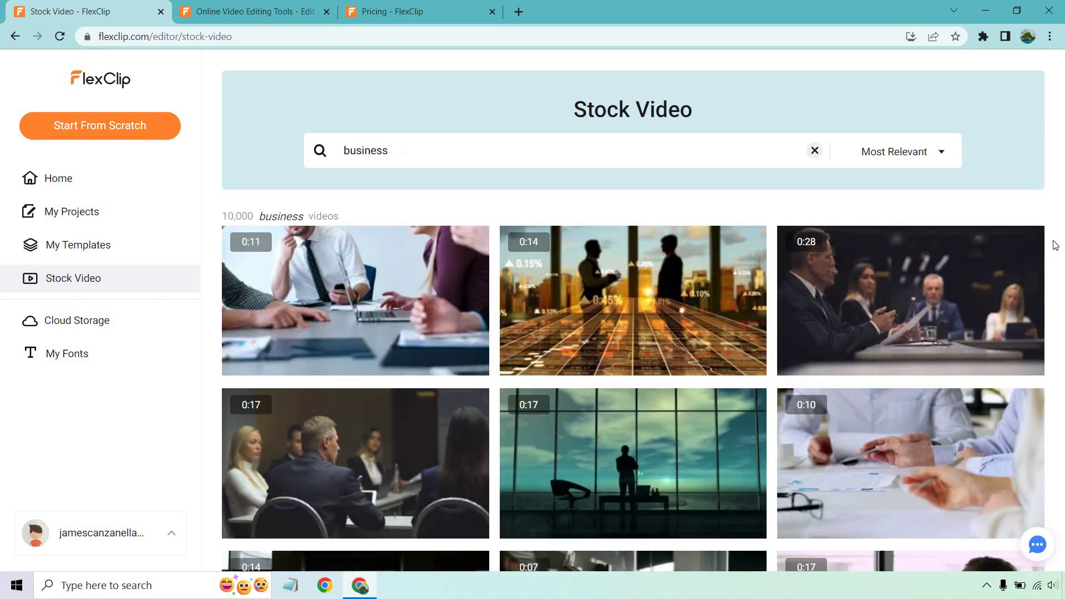
{"action": "scroll", "coordinate": [1056, 244], "scroll_direction": "down", "scroll_amount": 4}
{"action": "scroll", "coordinate": [1055, 246], "scroll_direction": "down", "scroll_amount": 13}
{"action": "scroll", "coordinate": [1055, 247], "scroll_direction": "down", "scroll_amount": 8}
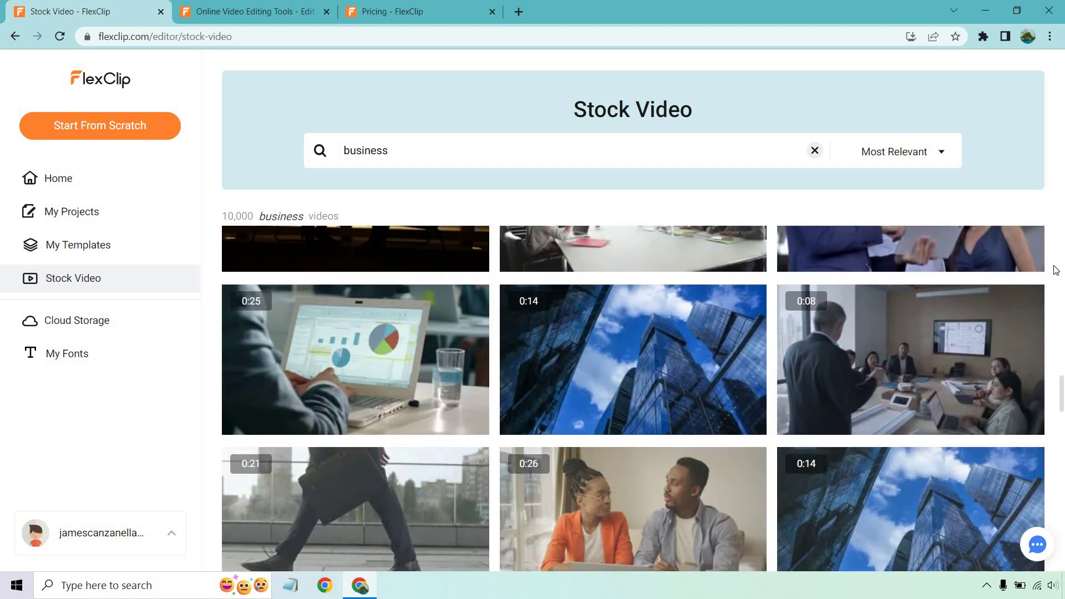
{"action": "scroll", "coordinate": [1055, 270], "scroll_direction": "down", "scroll_amount": 5}
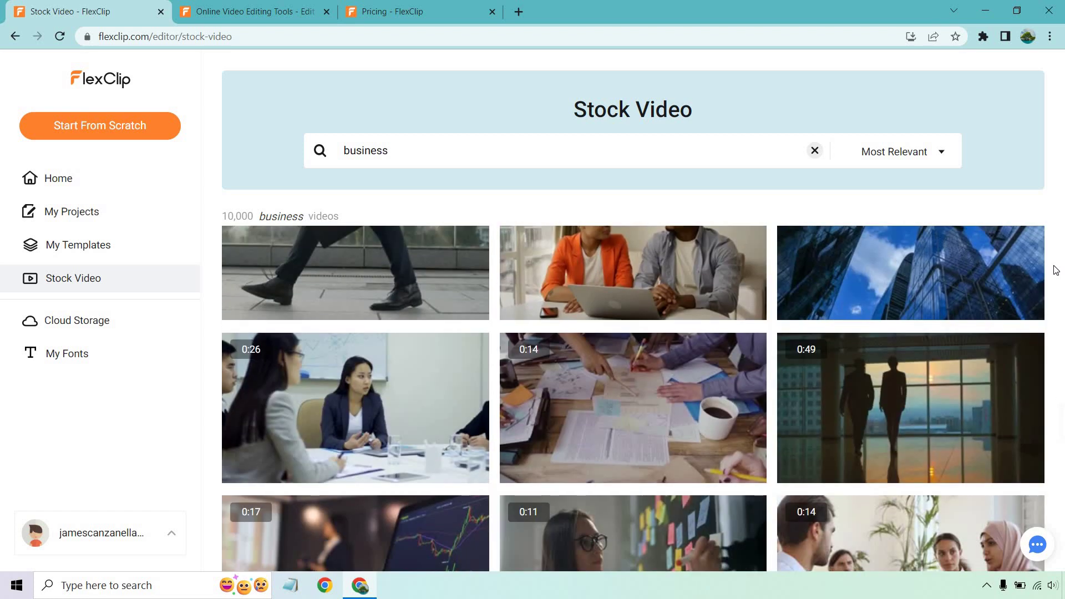
{"action": "scroll", "coordinate": [1056, 270], "scroll_direction": "down", "scroll_amount": 5}
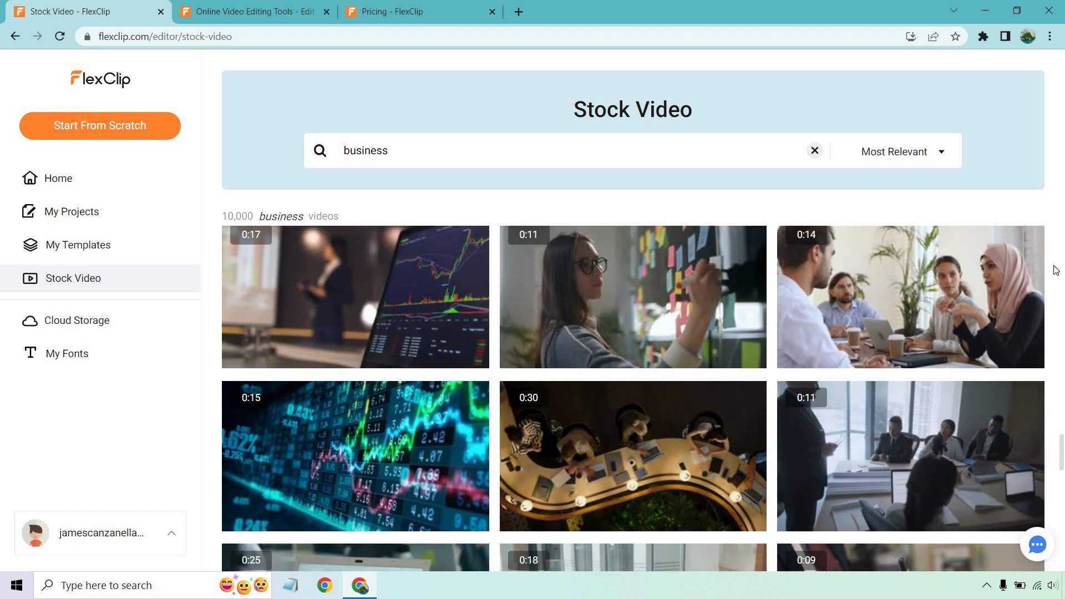
{"action": "scroll", "coordinate": [1056, 270], "scroll_direction": "down", "scroll_amount": 10}
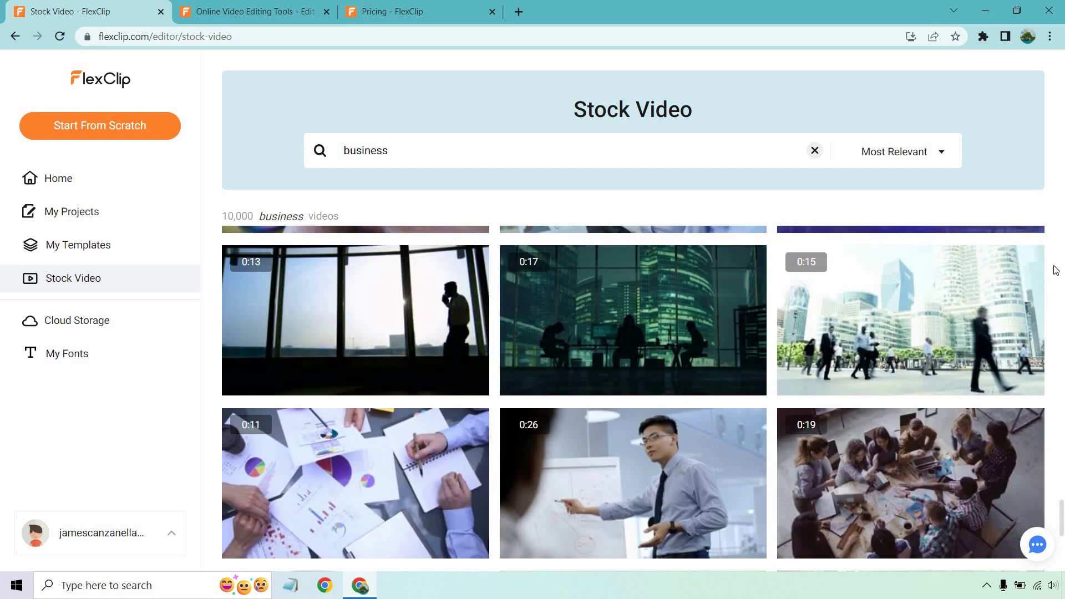
{"action": "scroll", "coordinate": [1055, 271], "scroll_direction": "down", "scroll_amount": 10}
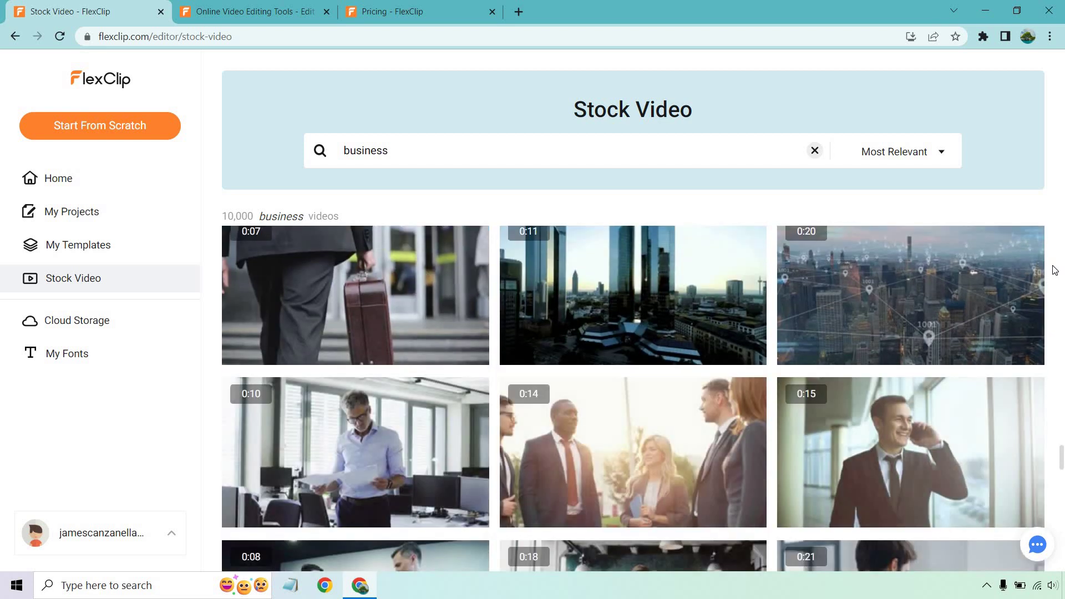
{"action": "scroll", "coordinate": [1055, 270], "scroll_direction": "down", "scroll_amount": 4}
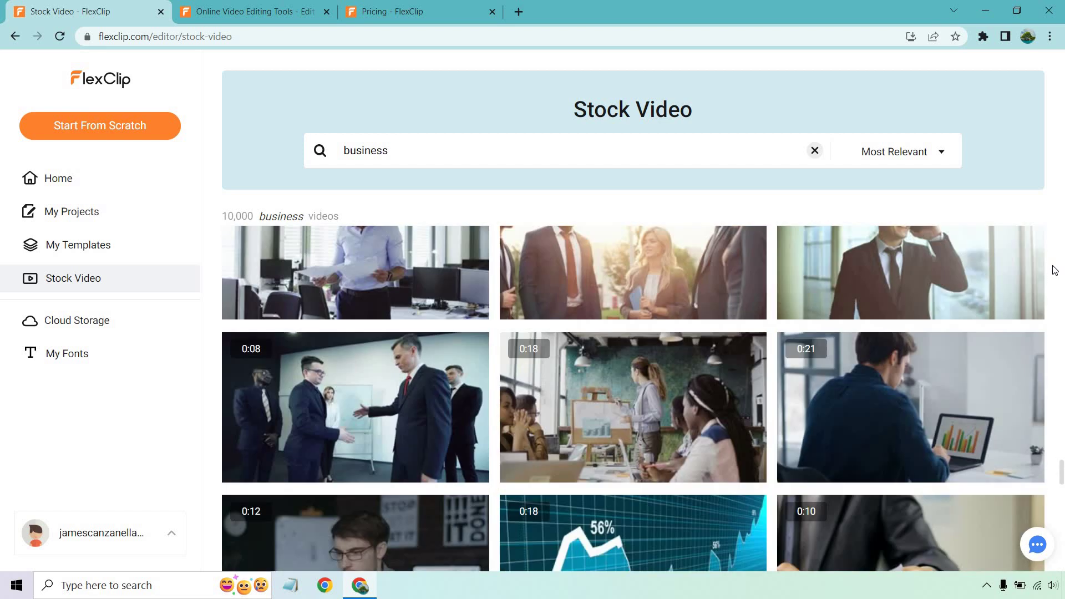
{"action": "scroll", "coordinate": [1056, 270], "scroll_direction": "down", "scroll_amount": 2}
{"action": "scroll", "coordinate": [1055, 270], "scroll_direction": "up", "scroll_amount": 14}
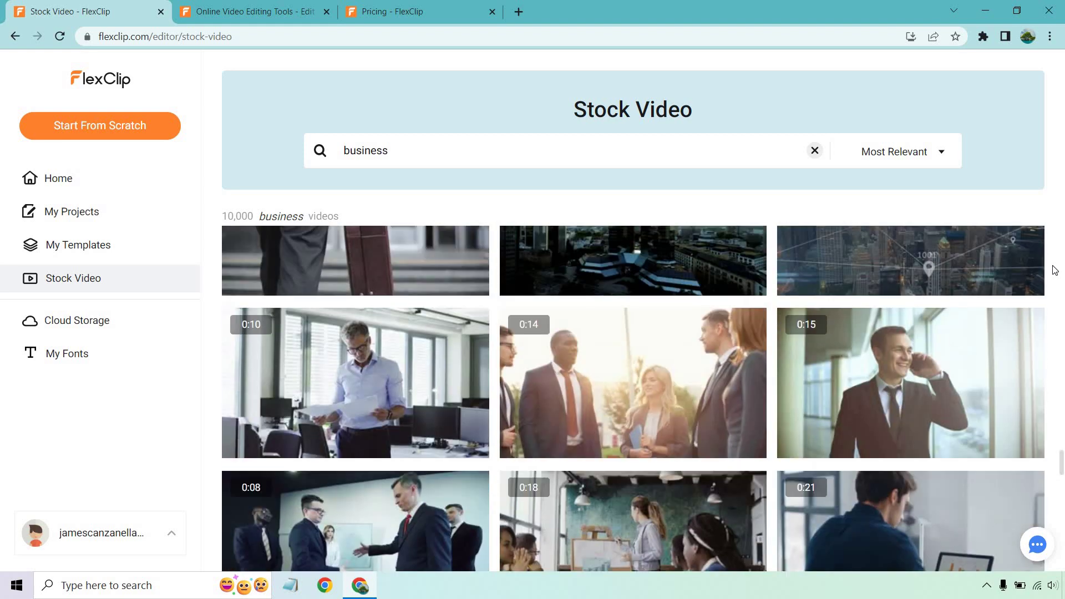
{"action": "scroll", "coordinate": [1055, 270], "scroll_direction": "up", "scroll_amount": 15}
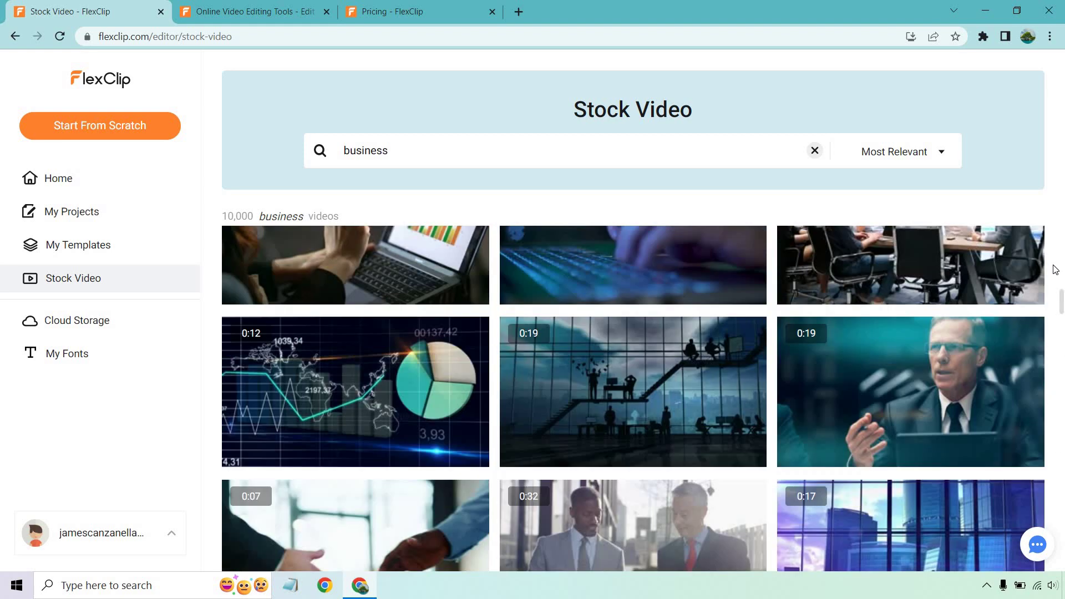
{"action": "scroll", "coordinate": [1055, 270], "scroll_direction": "up", "scroll_amount": 3}
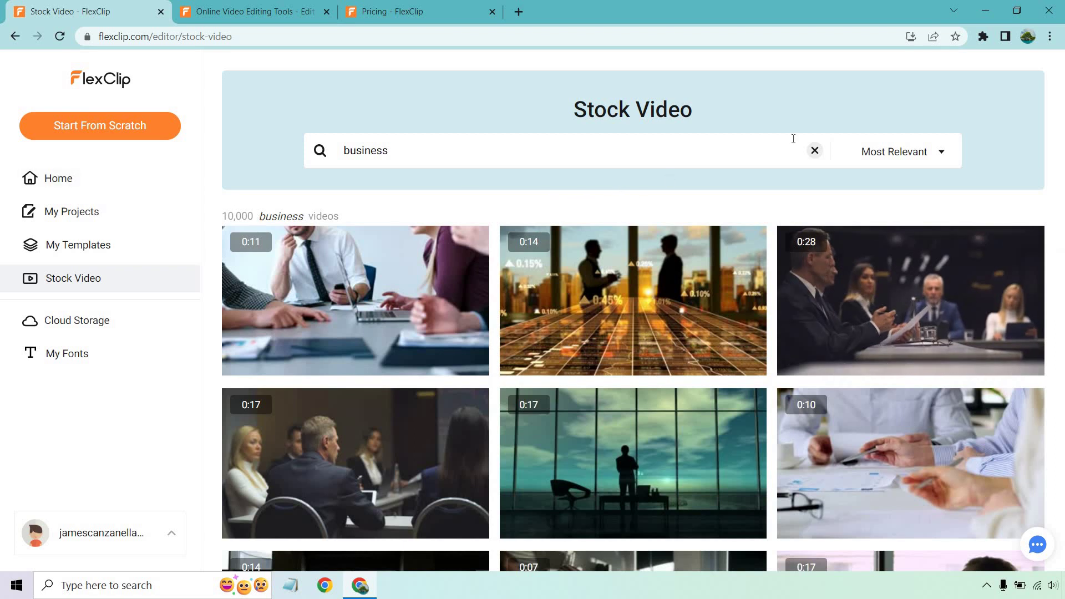
{"action": "left_click", "coordinate": [814, 151]}
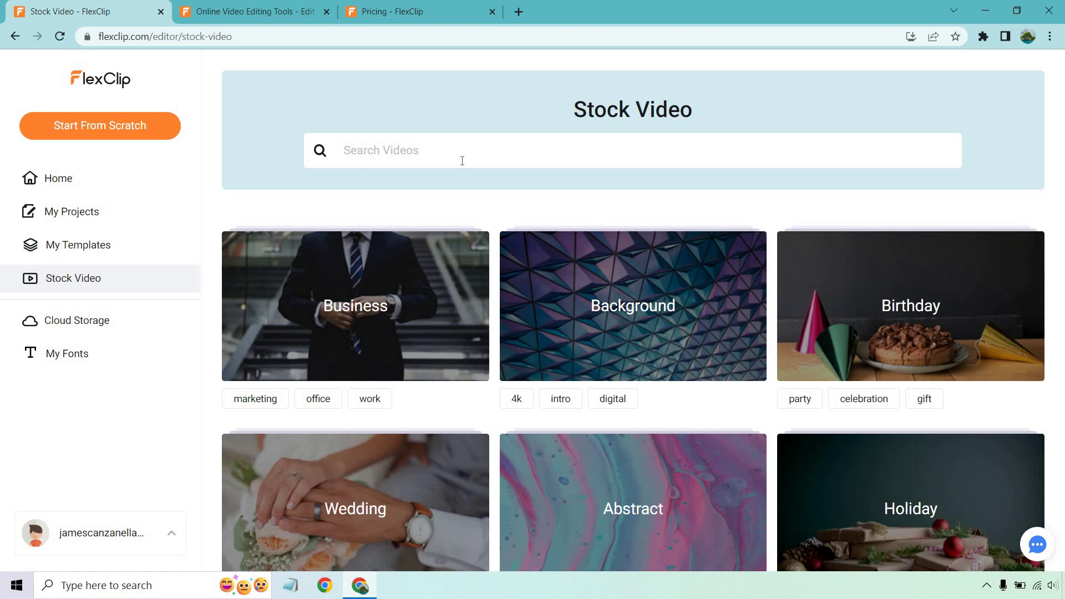
Step: Start a blank project from scratch and choose Storyboard mode, giving one 3-second 16:9 scene
{"action": "left_click", "coordinate": [117, 123]}
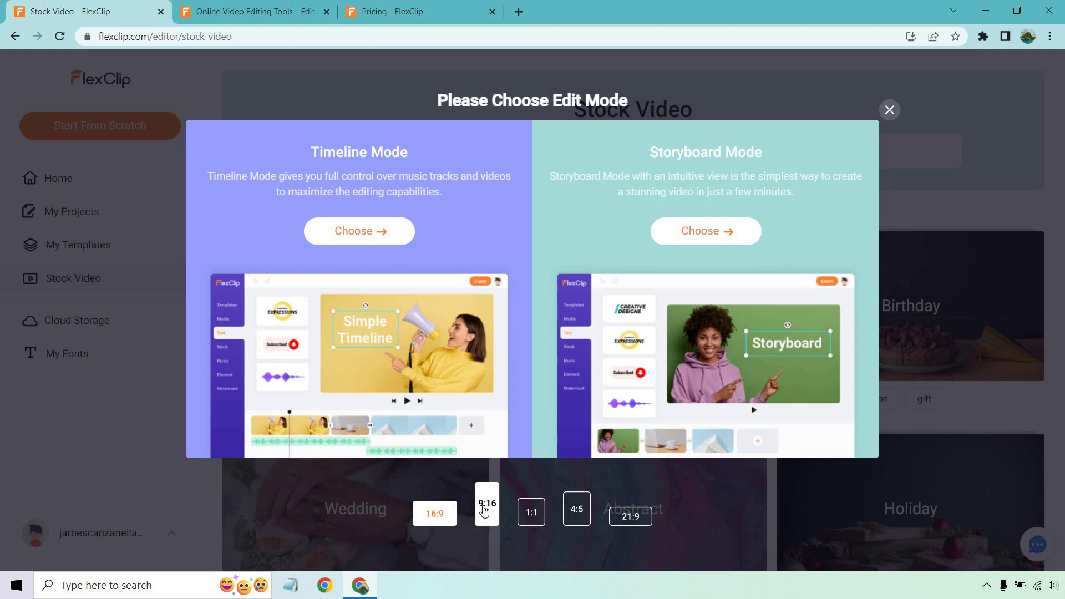
{"action": "left_click", "coordinate": [700, 231]}
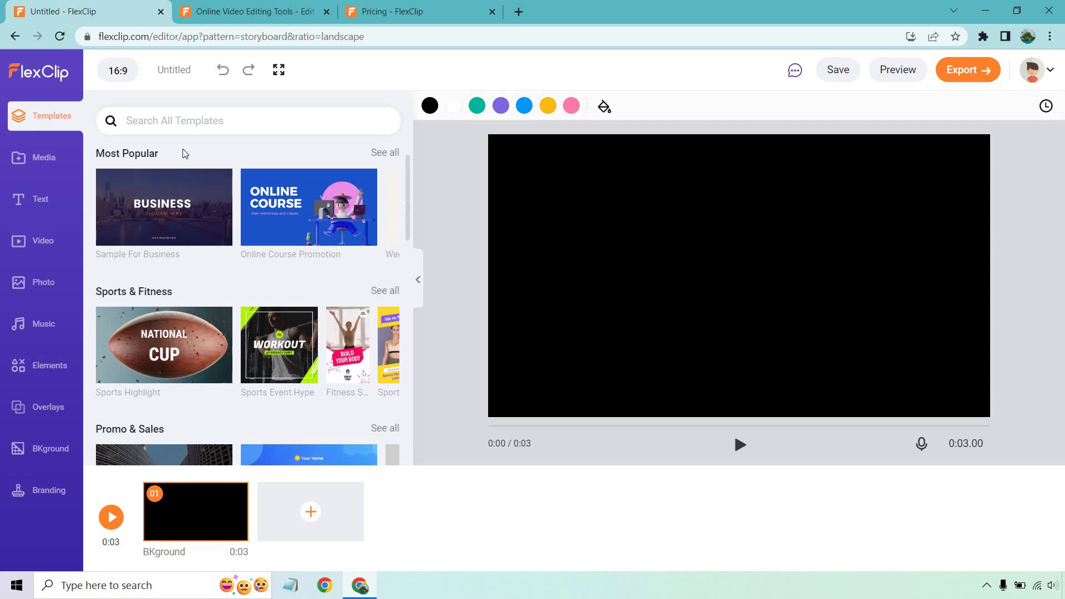
Step: Scroll the template library down to Most Popular to find the Online Course Promotion template
{"action": "scroll", "coordinate": [255, 232], "scroll_direction": "down", "scroll_amount": 5}
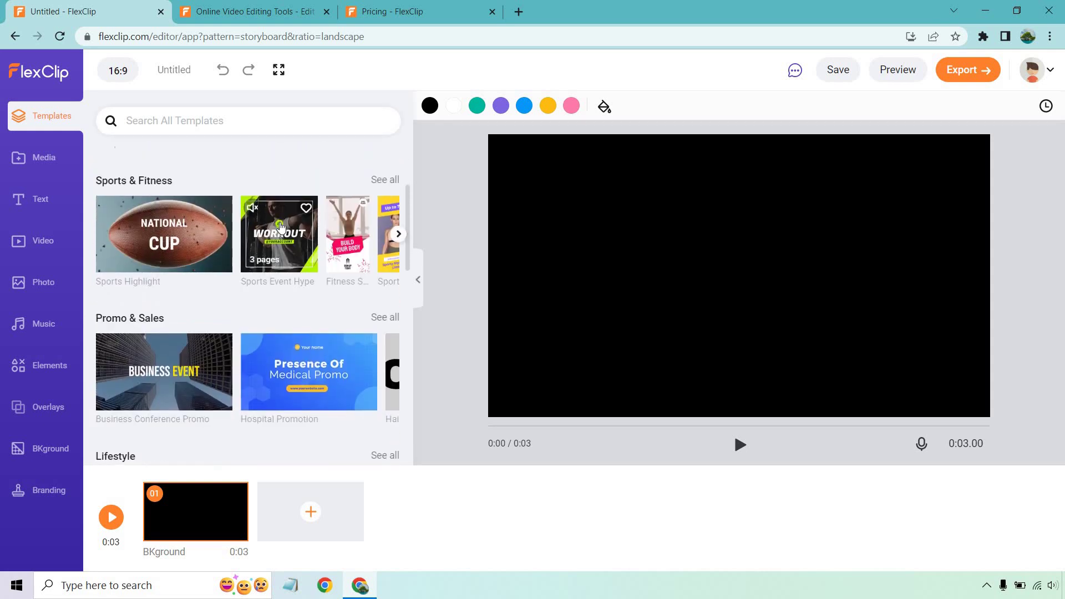
{"action": "scroll", "coordinate": [281, 225], "scroll_direction": "down", "scroll_amount": 6}
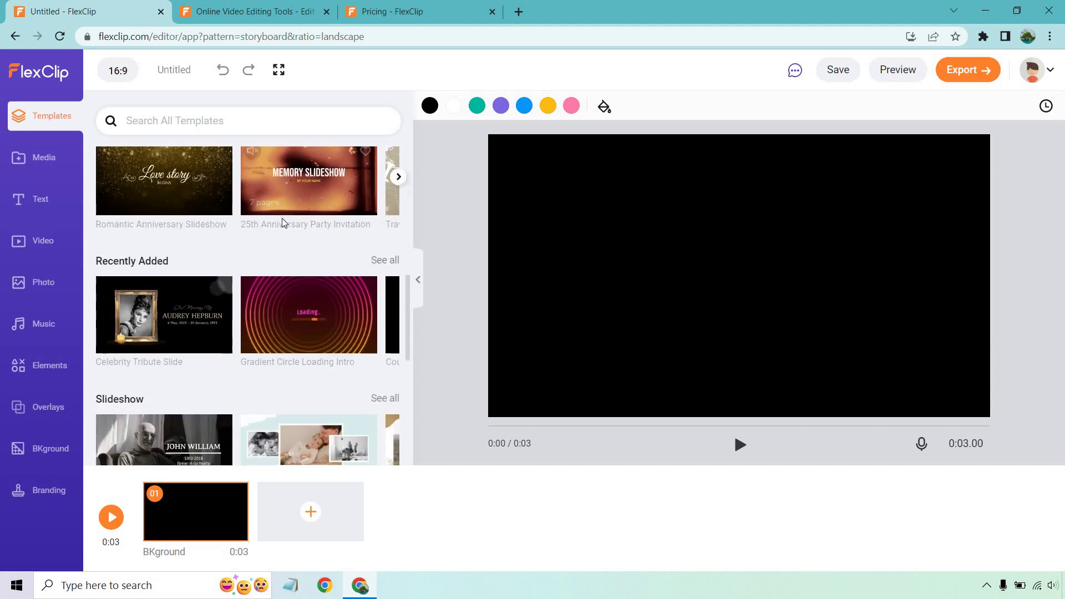
{"action": "scroll", "coordinate": [281, 223], "scroll_direction": "down", "scroll_amount": 6}
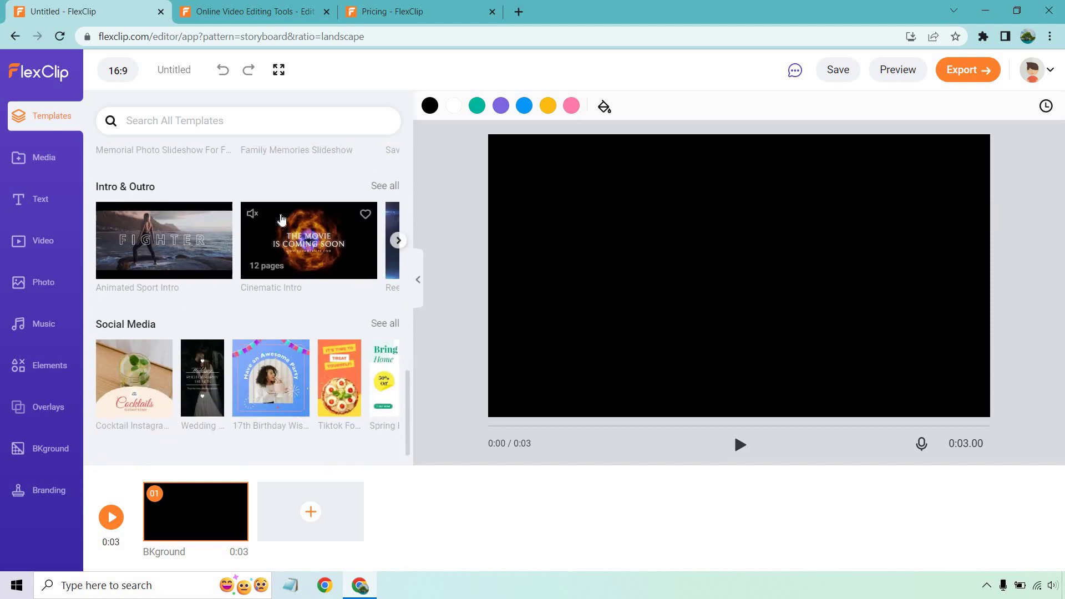
{"action": "scroll", "coordinate": [280, 210], "scroll_direction": "down", "scroll_amount": 6}
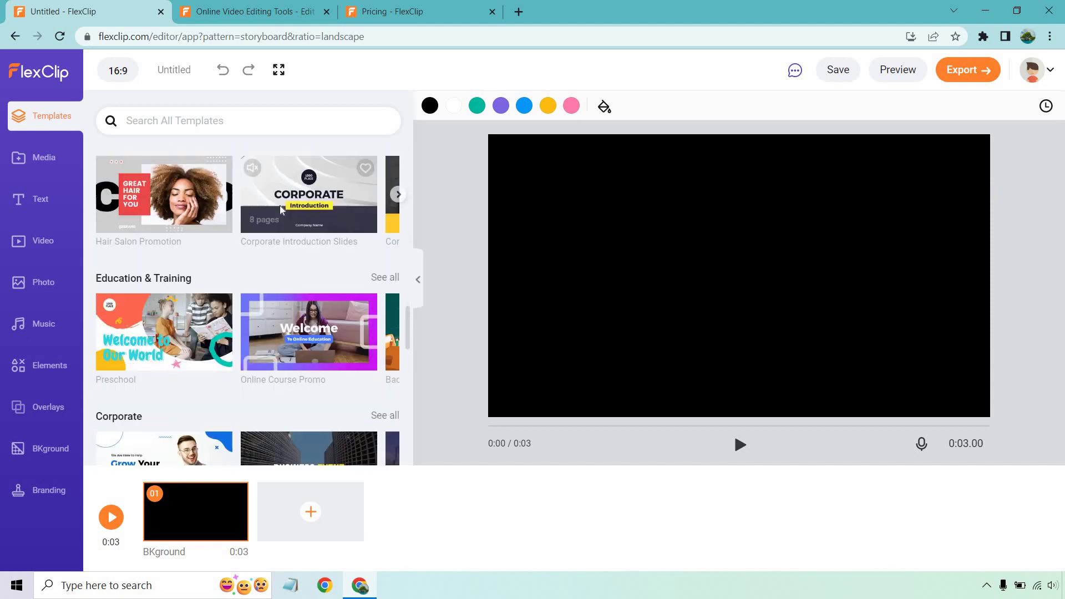
{"action": "scroll", "coordinate": [282, 213], "scroll_direction": "down", "scroll_amount": 7}
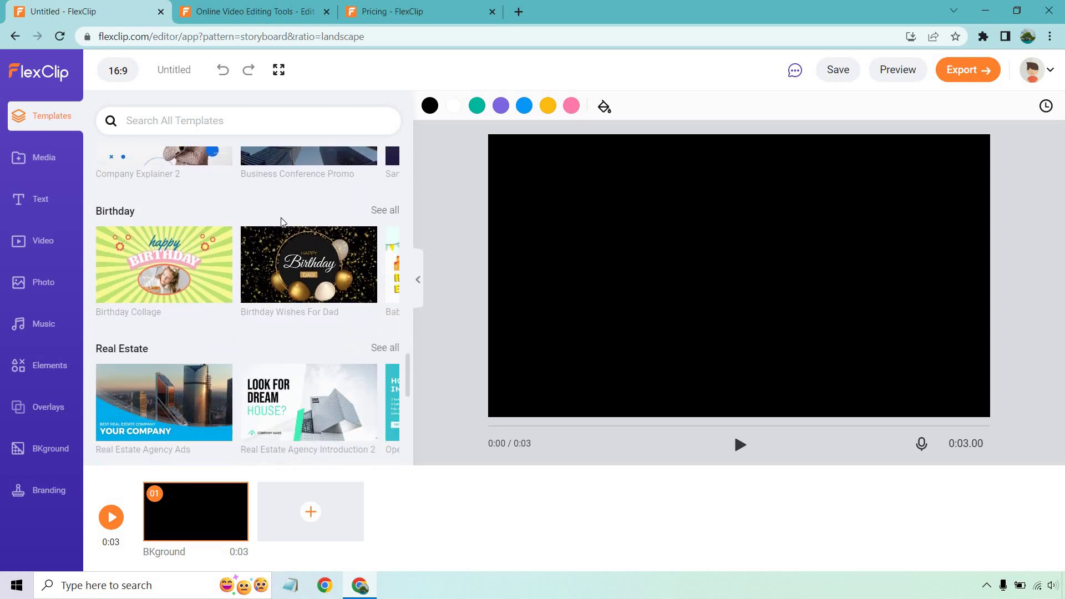
{"action": "scroll", "coordinate": [282, 223], "scroll_direction": "down", "scroll_amount": 3}
{"action": "scroll", "coordinate": [282, 227], "scroll_direction": "up", "scroll_amount": 10}
{"action": "scroll", "coordinate": [282, 250], "scroll_direction": "up", "scroll_amount": 10}
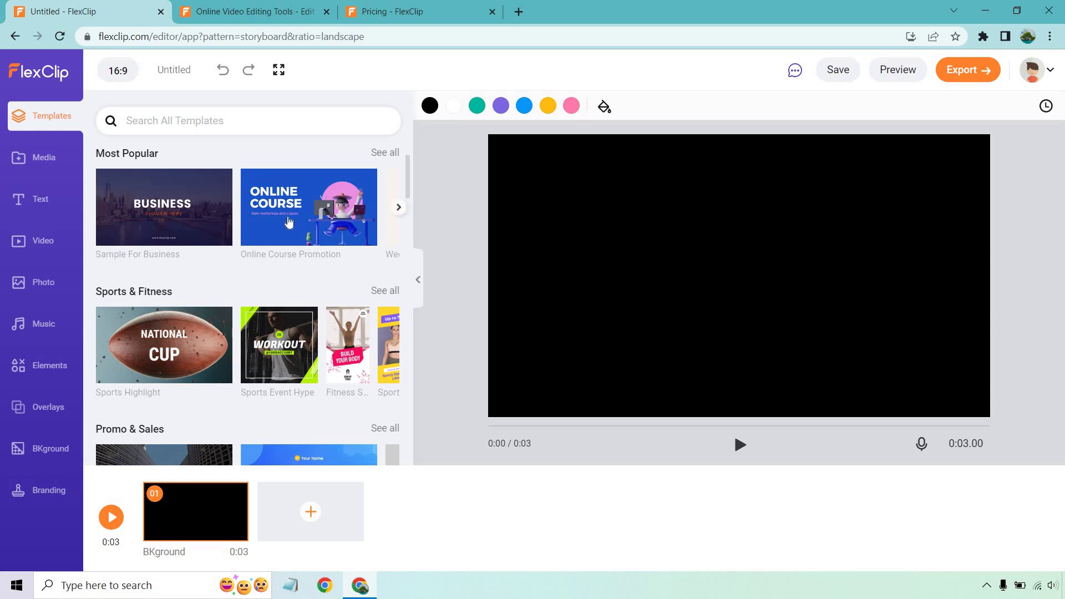
Step: Apply all 10 Online Course Promotion pages, replacing the black scene and its background music
{"action": "left_click", "coordinate": [289, 222]}
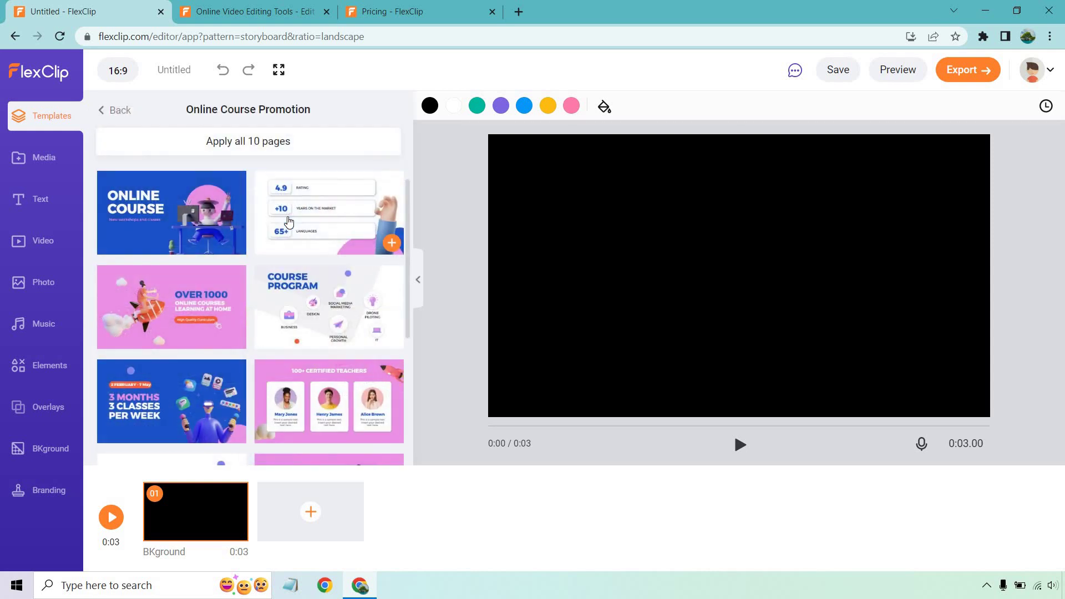
{"action": "scroll", "coordinate": [289, 225], "scroll_direction": "down", "scroll_amount": 5}
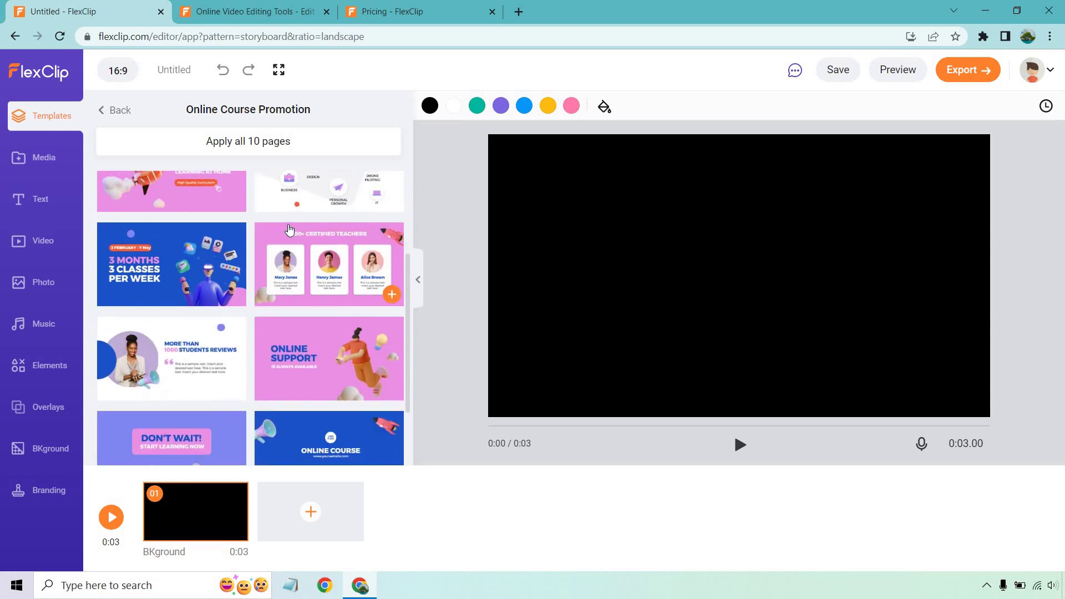
{"action": "scroll", "coordinate": [289, 232], "scroll_direction": "up", "scroll_amount": 5}
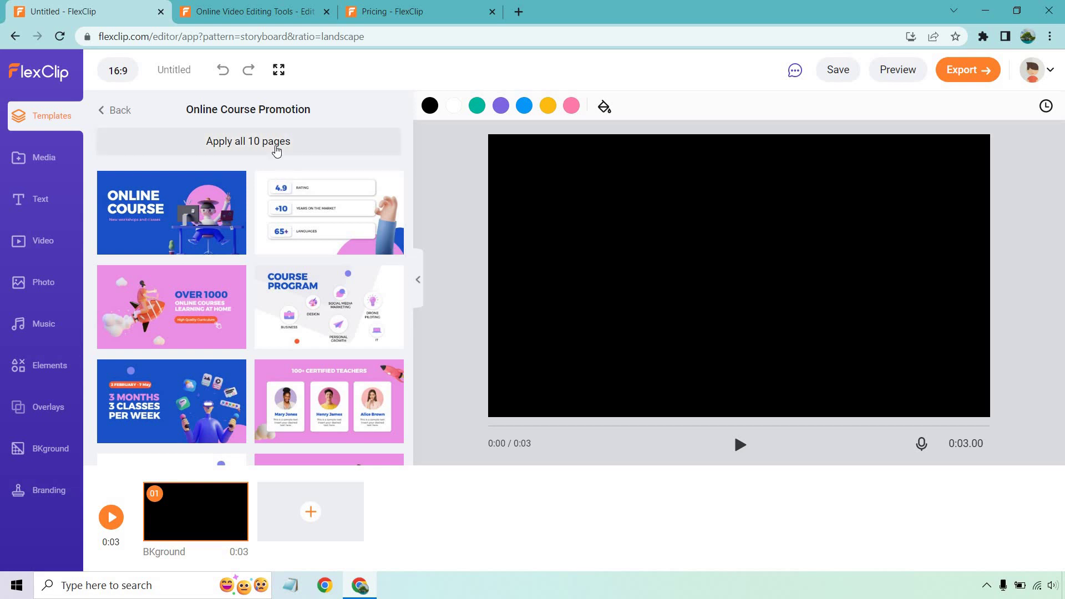
{"action": "left_click", "coordinate": [276, 145]}
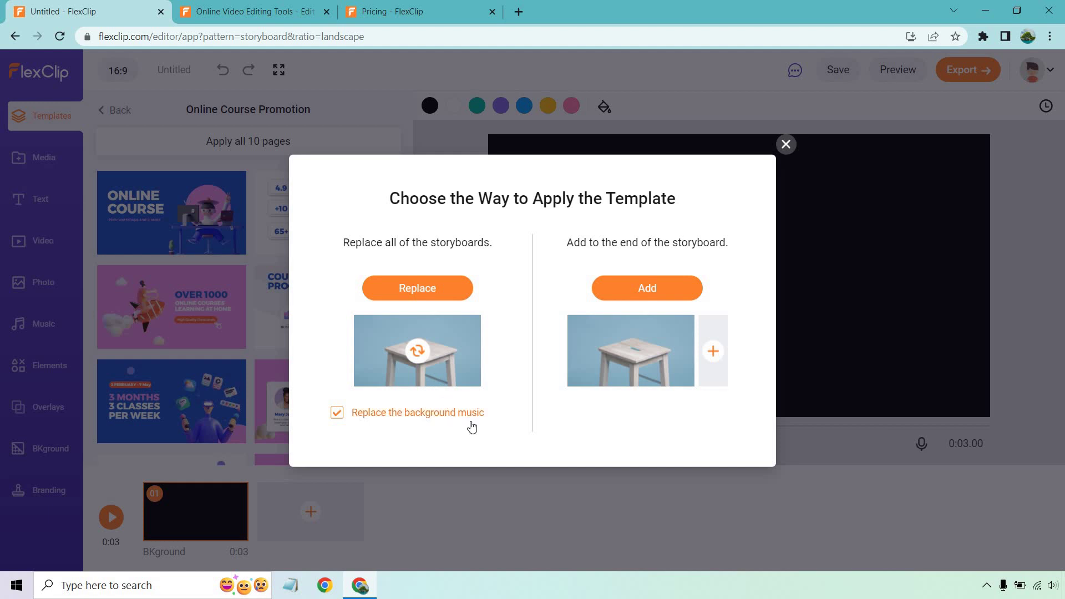
{"action": "left_click", "coordinate": [417, 290]}
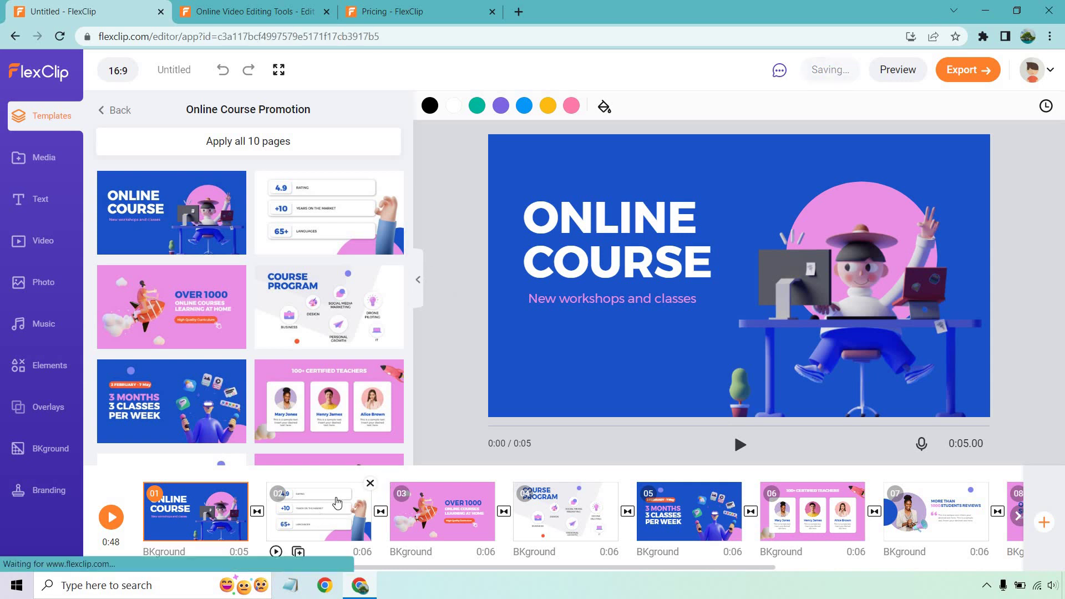
Step: On scene 2, change 4.9 to 4.7, YEARS ON THE MARKET to NUMBER OF HAPPY CUSTOMERS, and +10 to 165
{"action": "left_click", "coordinate": [316, 515]}
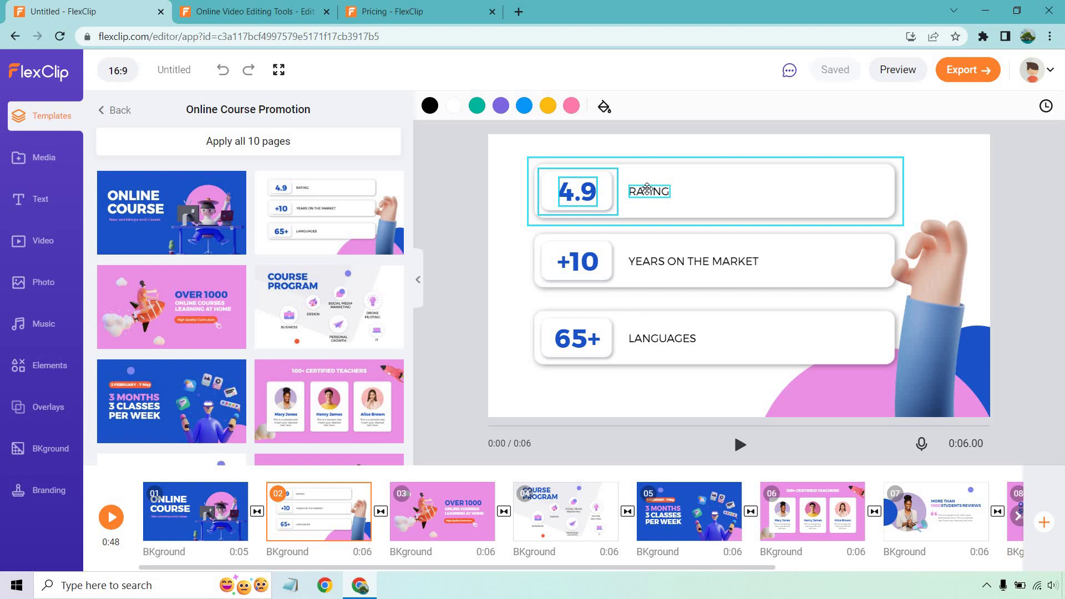
{"action": "left_click", "coordinate": [580, 194]}
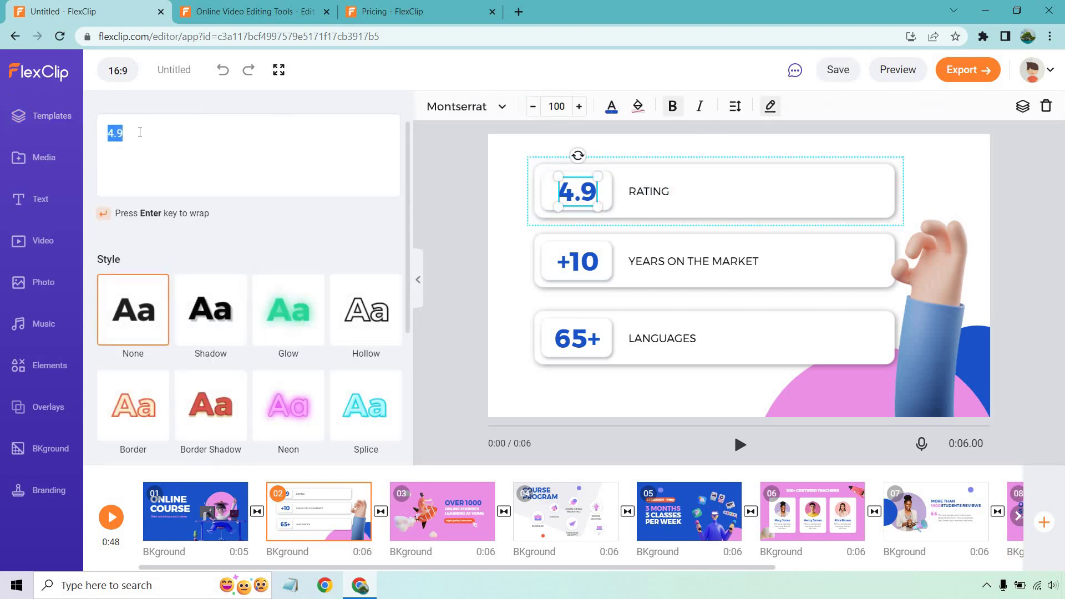
{"action": "type", "text": "4.7"}
{"action": "left_click", "coordinate": [718, 261]}
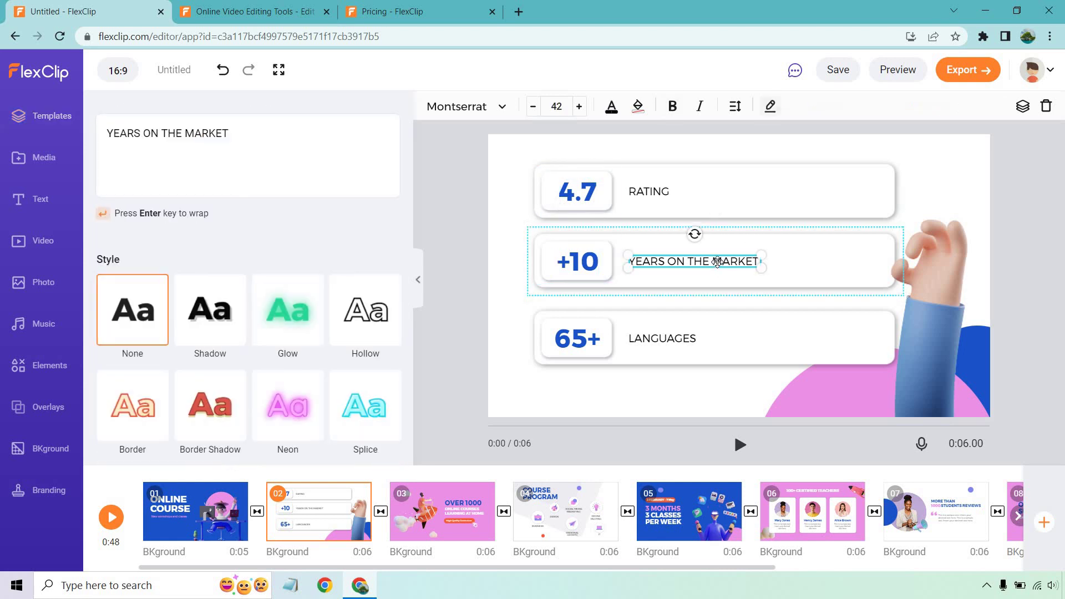
{"action": "key", "text": "ctrl+a"}
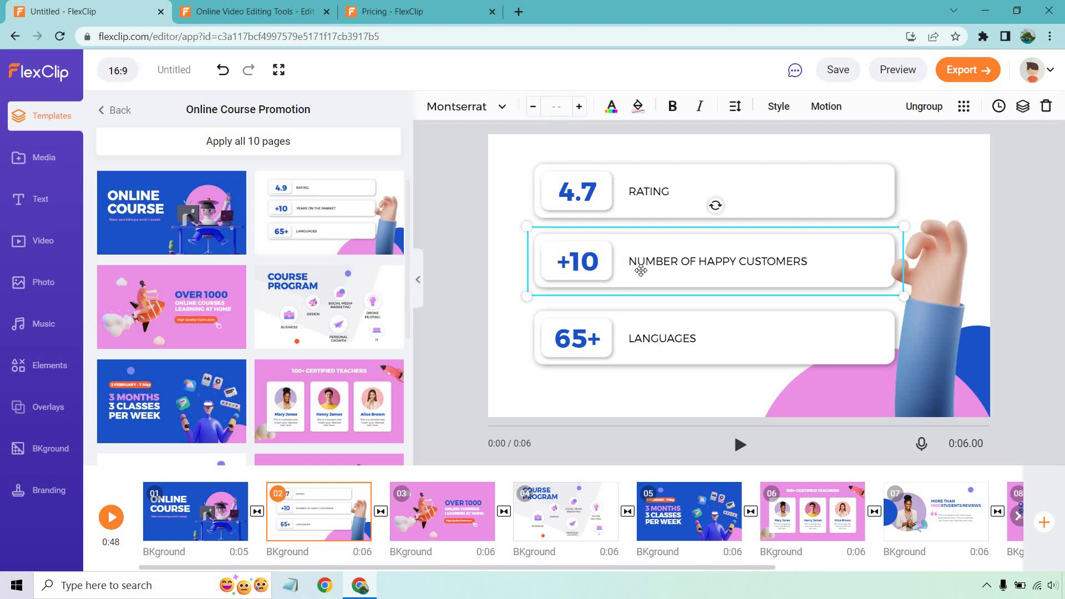
{"action": "left_click", "coordinate": [578, 261]}
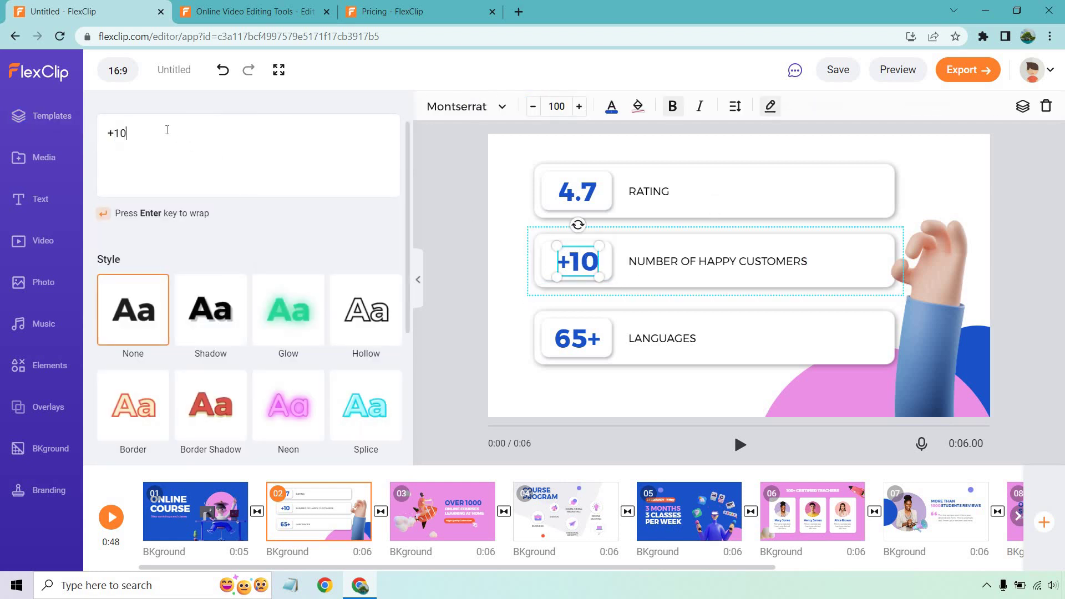
{"action": "type", "text": "165"}
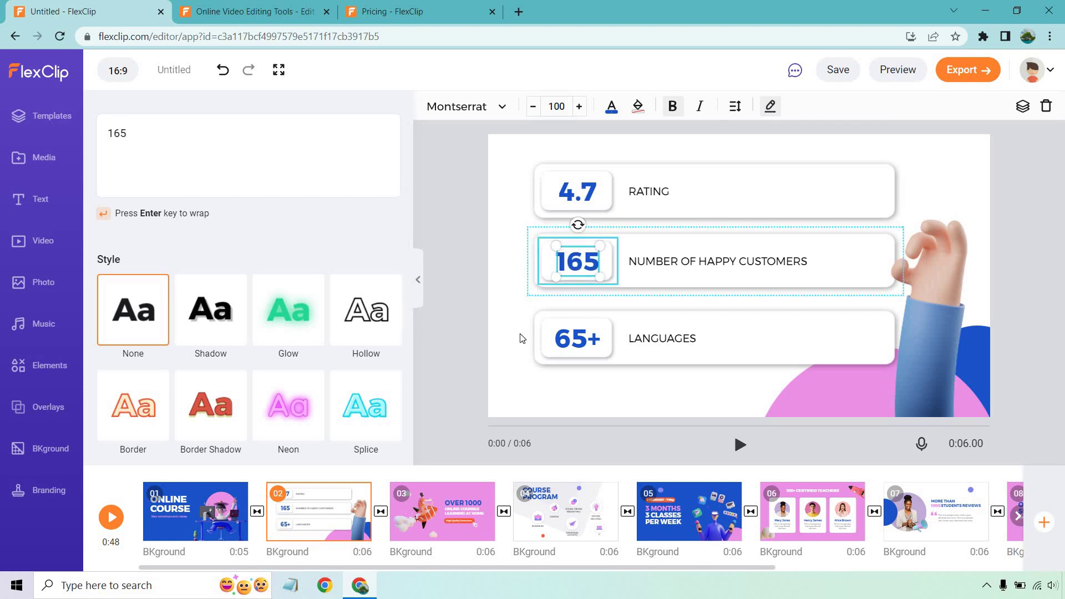
{"action": "left_click", "coordinate": [482, 315]}
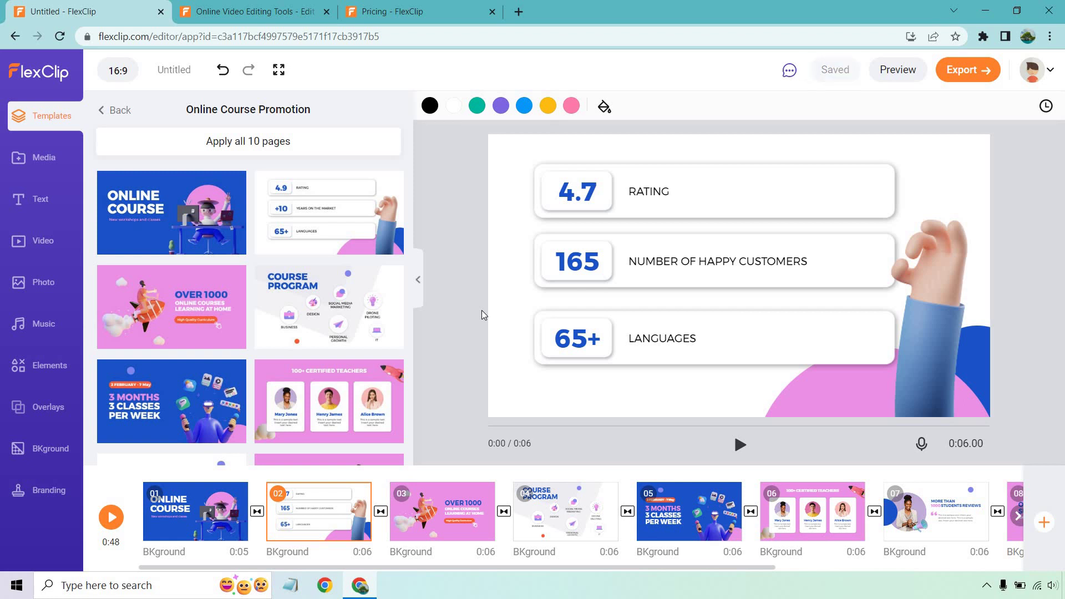
Step: Replace slide 3's ONLINE COURSES LEARNING AT HOME line with TESTIMONIALS FROM HAPPY CUSTOMERS
{"action": "left_click", "coordinate": [207, 519]}
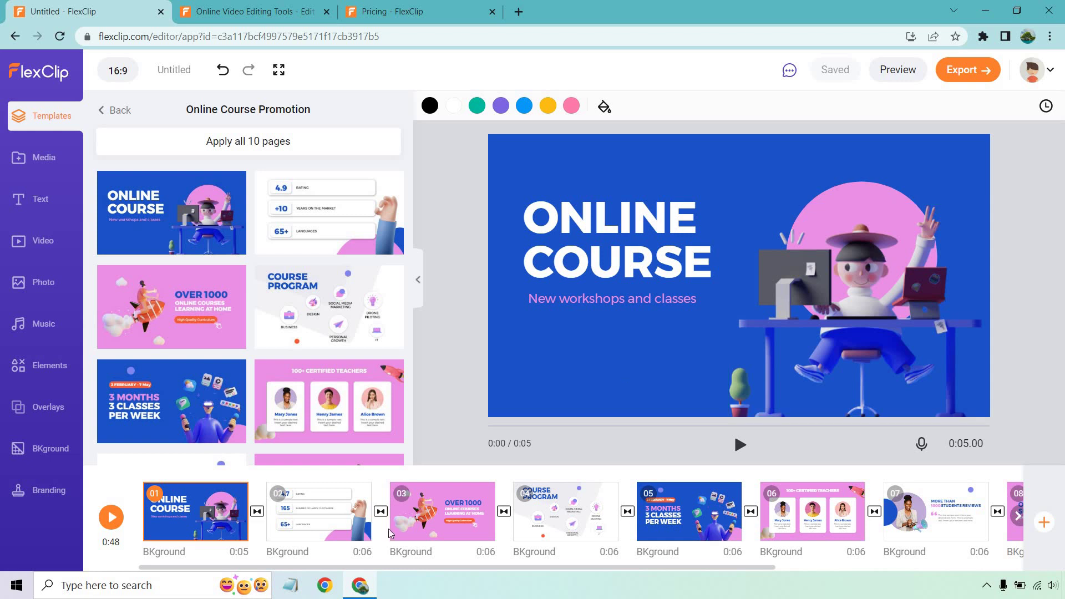
{"action": "left_click", "coordinate": [449, 526]}
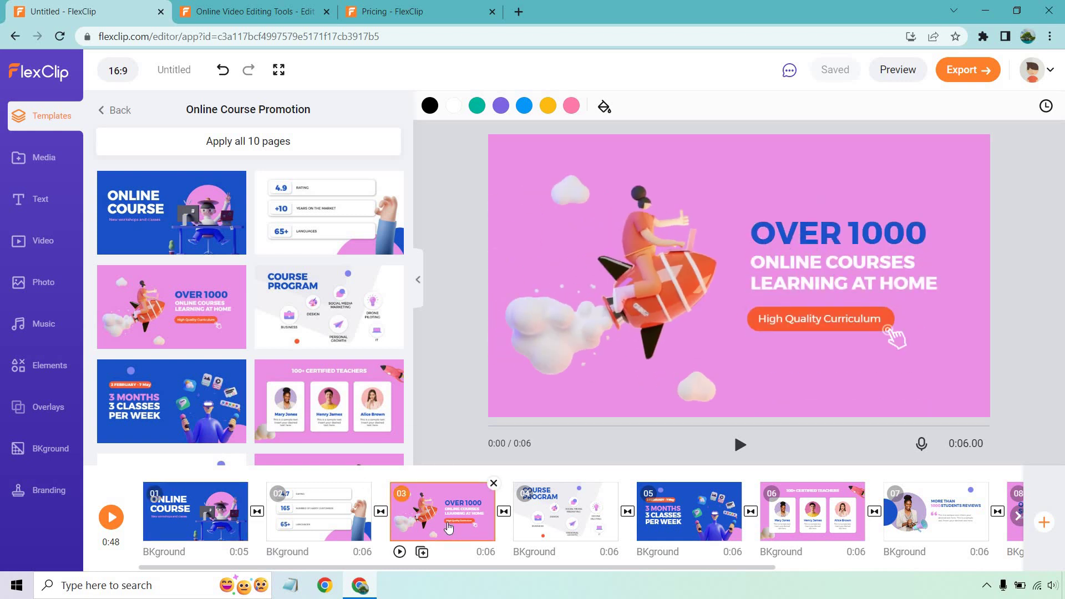
{"action": "left_click", "coordinate": [866, 228]}
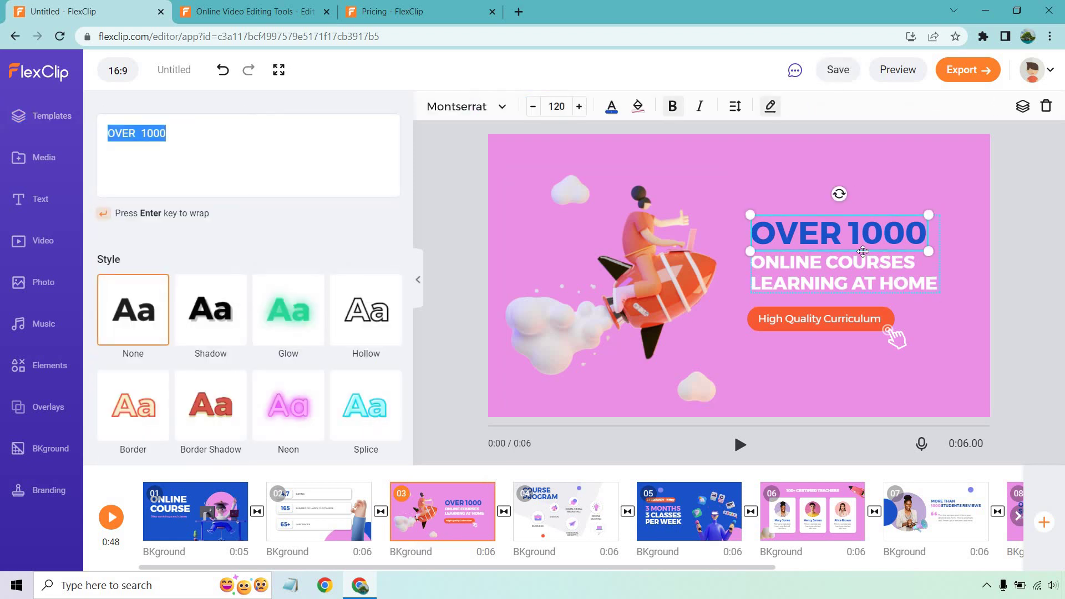
{"action": "left_click", "coordinate": [863, 263]}
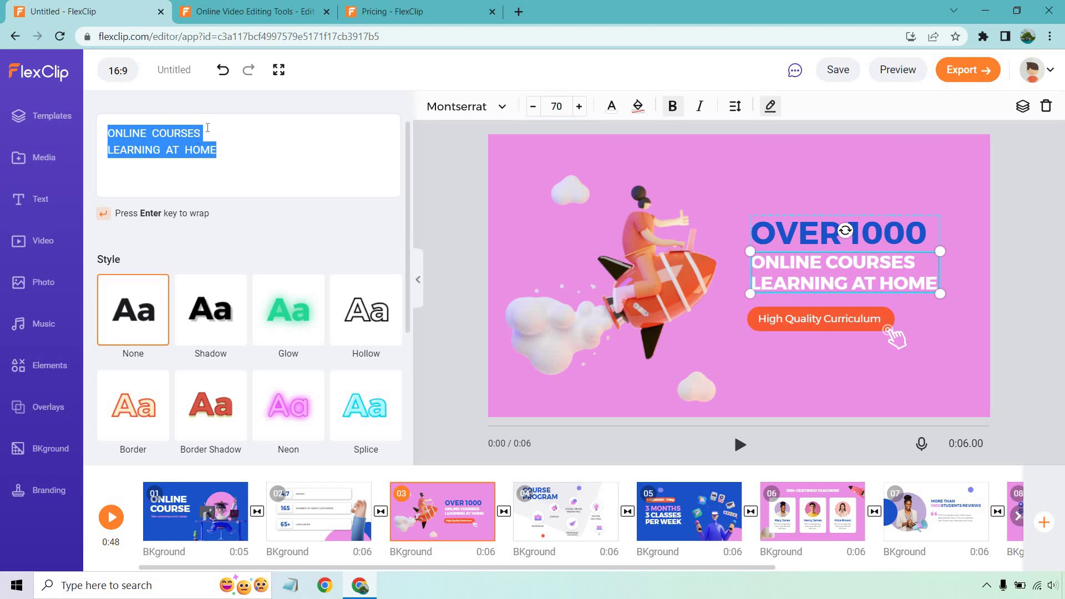
{"action": "type", "text": "TESTIMONIALS FROM HAPPY CUSTOMERS"}
{"action": "left_click", "coordinate": [448, 220]}
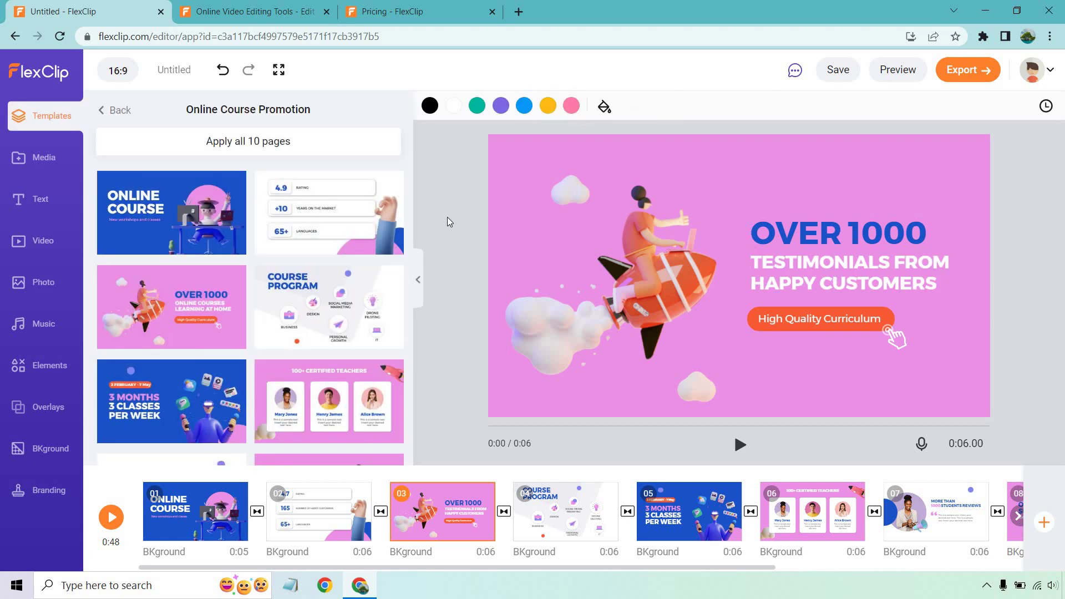
Step: Preview scenes 2 and 3, then bring up scene 4, COURSE PROGRAM, for editing
{"action": "left_click", "coordinate": [335, 504]}
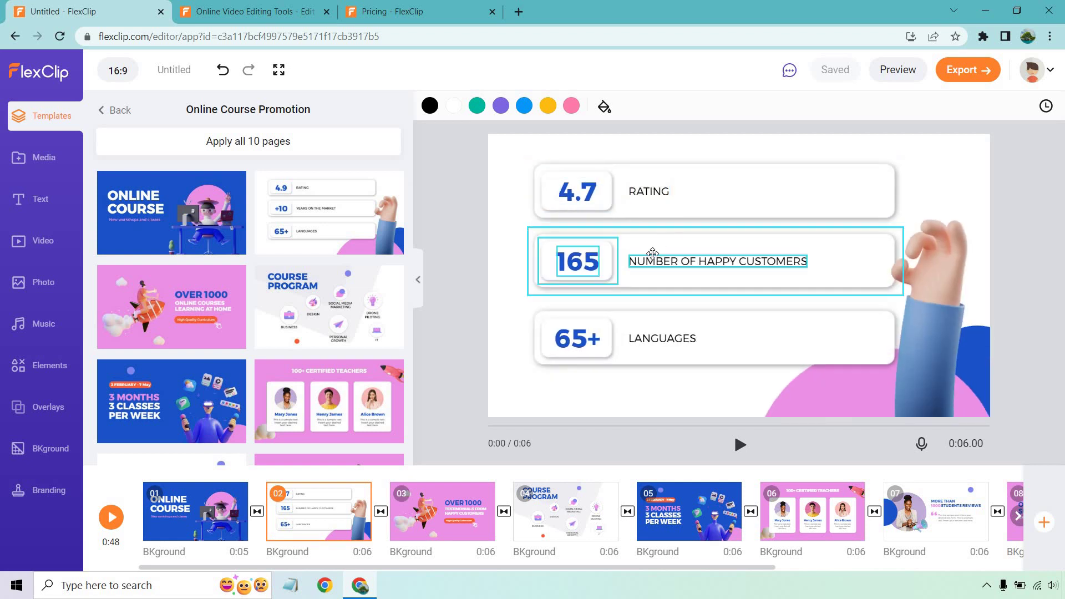
{"action": "left_click", "coordinate": [444, 510]}
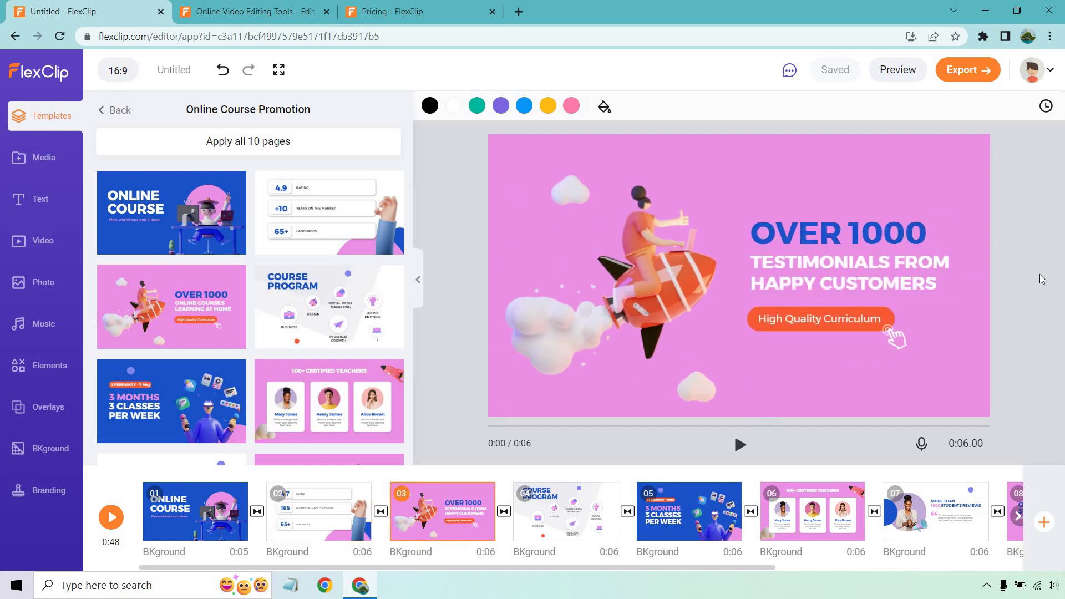
{"action": "left_click", "coordinate": [564, 515]}
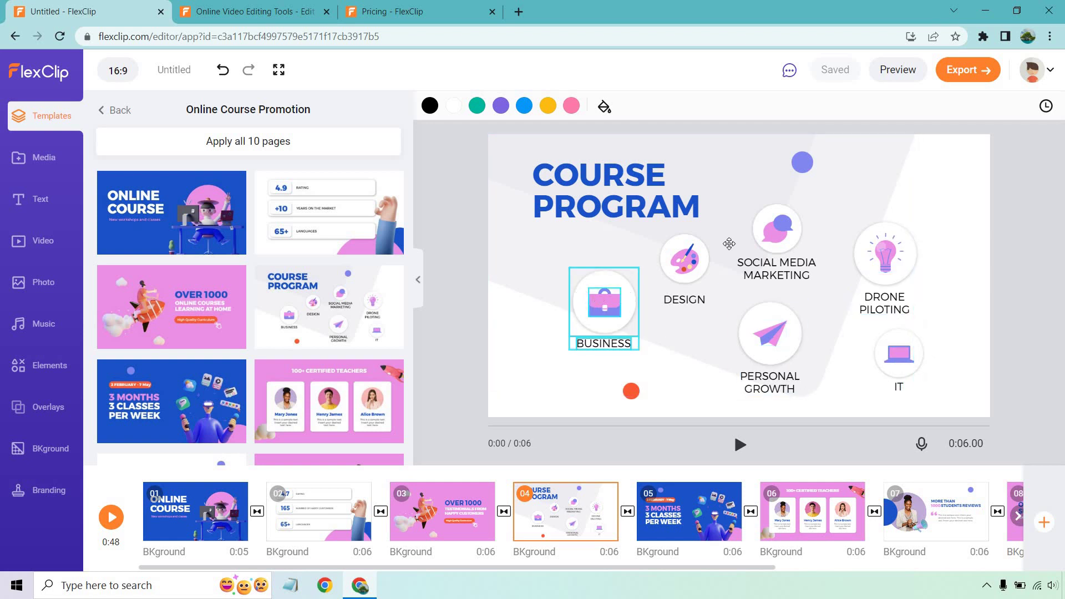
Step: Delete the purple dot, the red dot below Business, and the IT topic from COURSE PROGRAM
{"action": "left_click", "coordinate": [806, 164]}
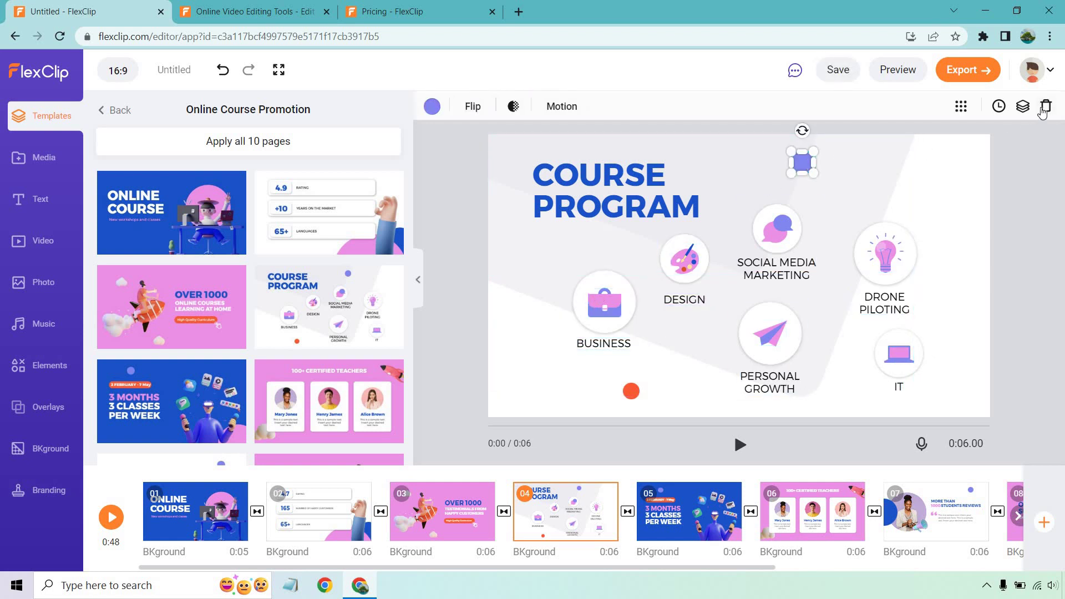
{"action": "left_click", "coordinate": [1045, 106]}
{"action": "left_click", "coordinate": [631, 390]}
{"action": "left_click", "coordinate": [1045, 106]}
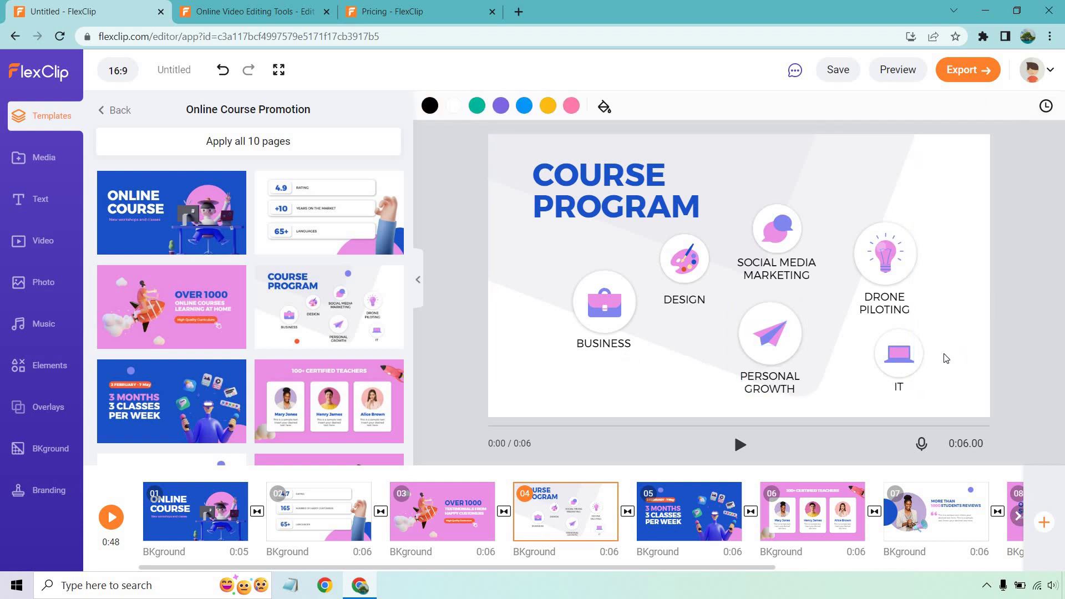
{"action": "left_click", "coordinate": [902, 361]}
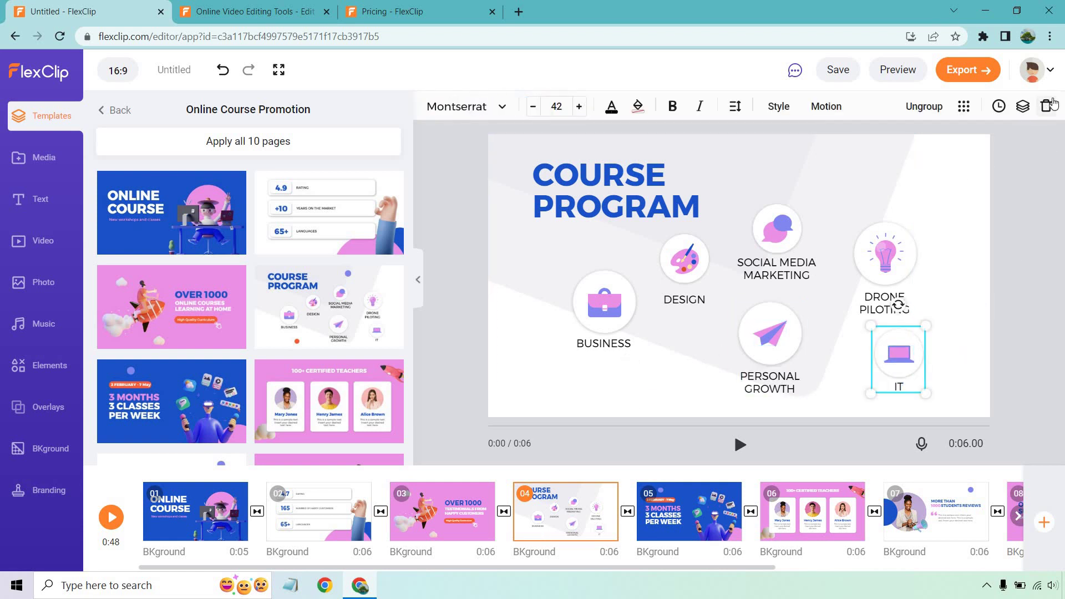
{"action": "left_click", "coordinate": [1045, 106]}
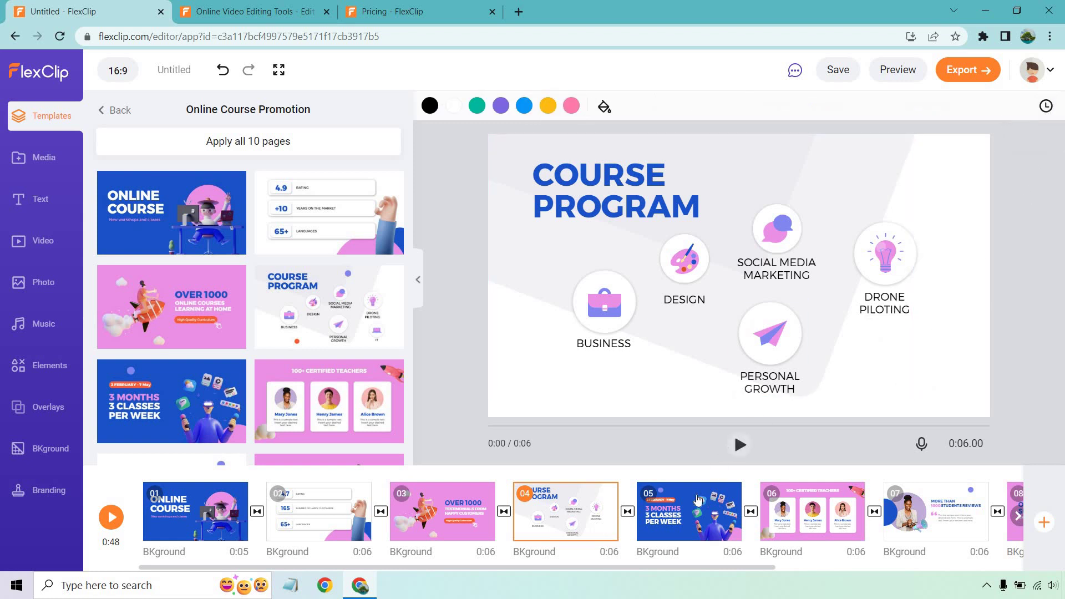
Step: Step past the 3 MONTHS and certified-teachers slides to slide 7, MORE THAN 1000 STUDENTS REVIEWS
{"action": "left_click", "coordinate": [683, 515]}
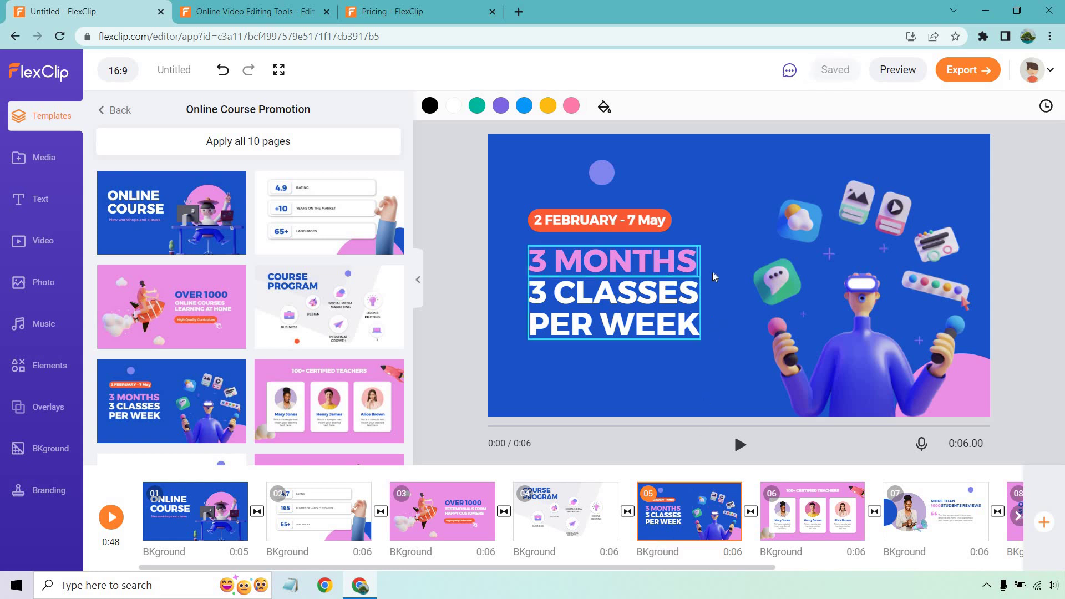
{"action": "left_click", "coordinate": [798, 509]}
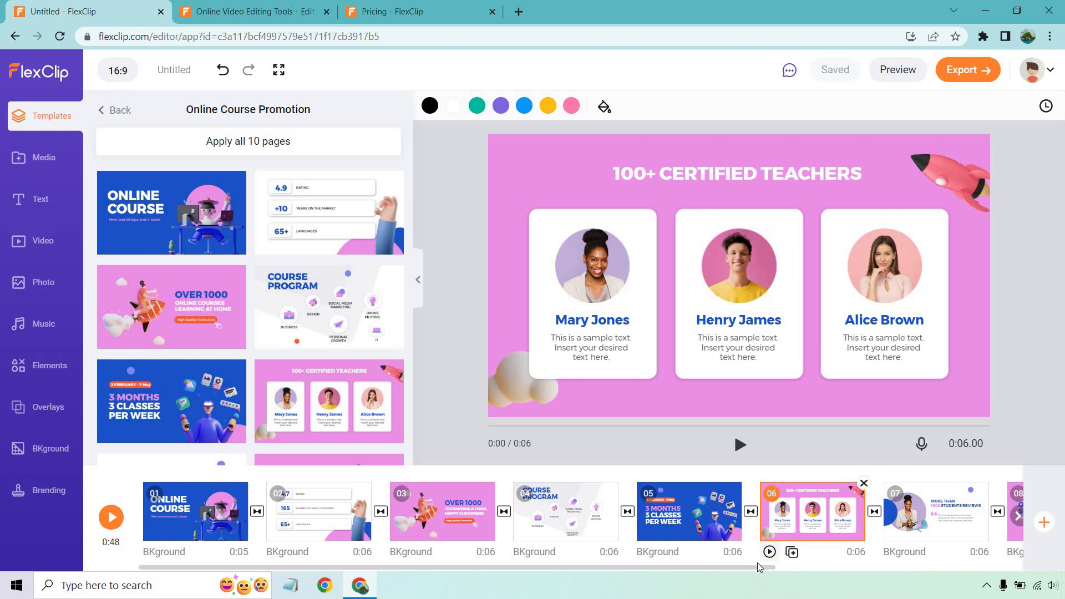
{"action": "left_click_drag", "start_coordinate": [760, 567], "coordinate": [782, 566]}
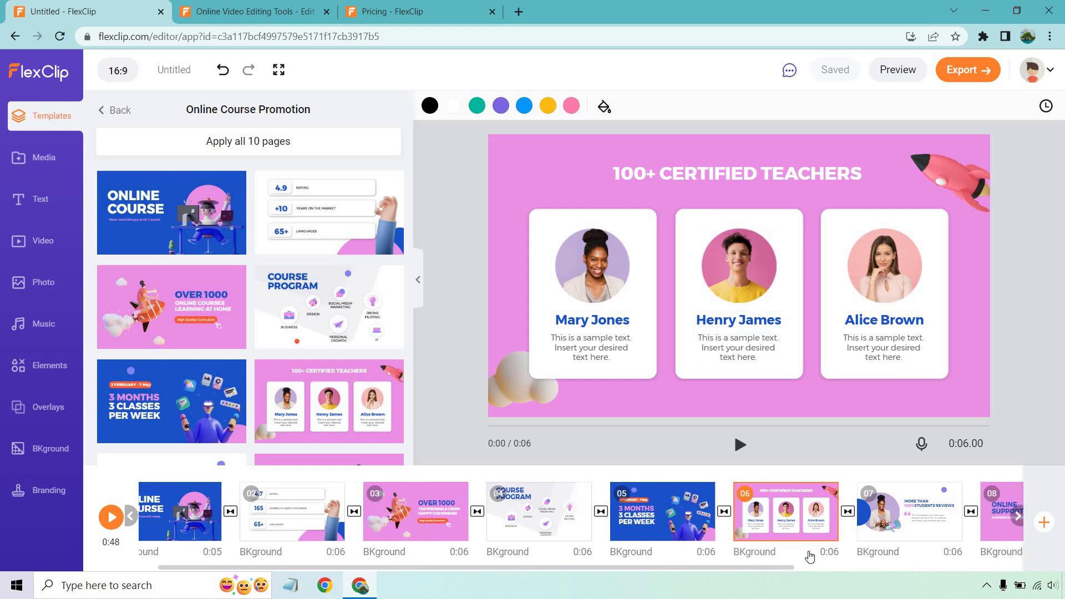
{"action": "left_click", "coordinate": [914, 516]}
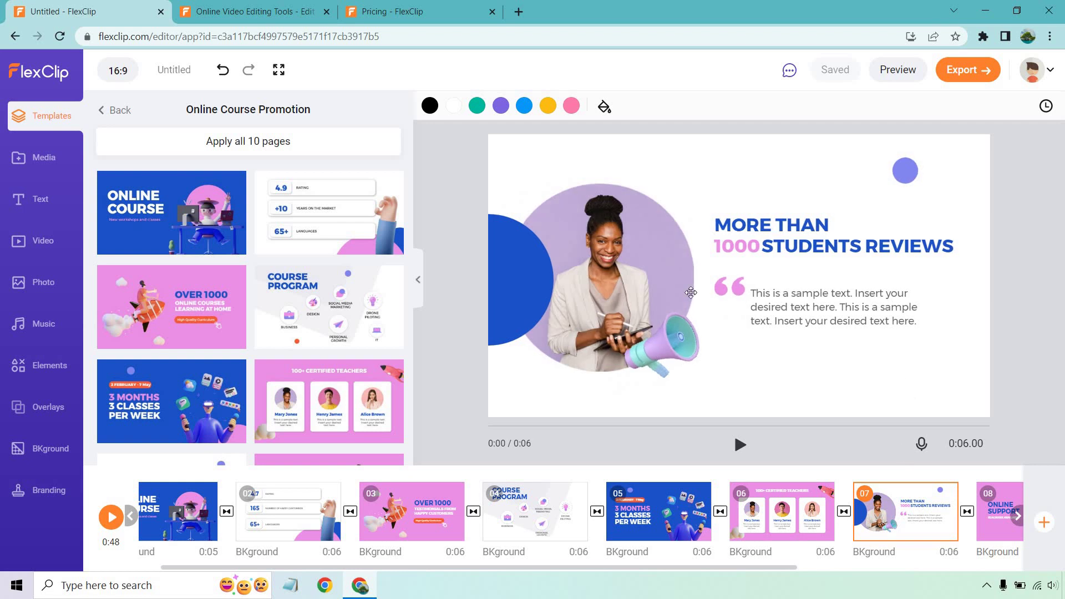
Step: Upload a personal portrait photo from local files and drop it onto slide 7's woman's picture
{"action": "left_click", "coordinate": [591, 263]}
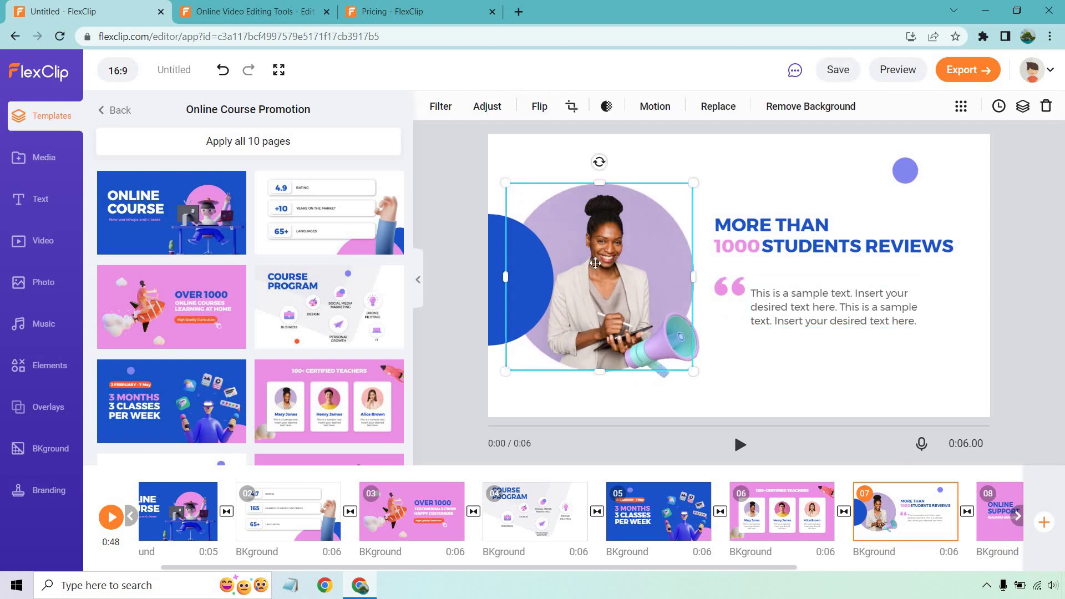
{"action": "left_click", "coordinate": [42, 160]}
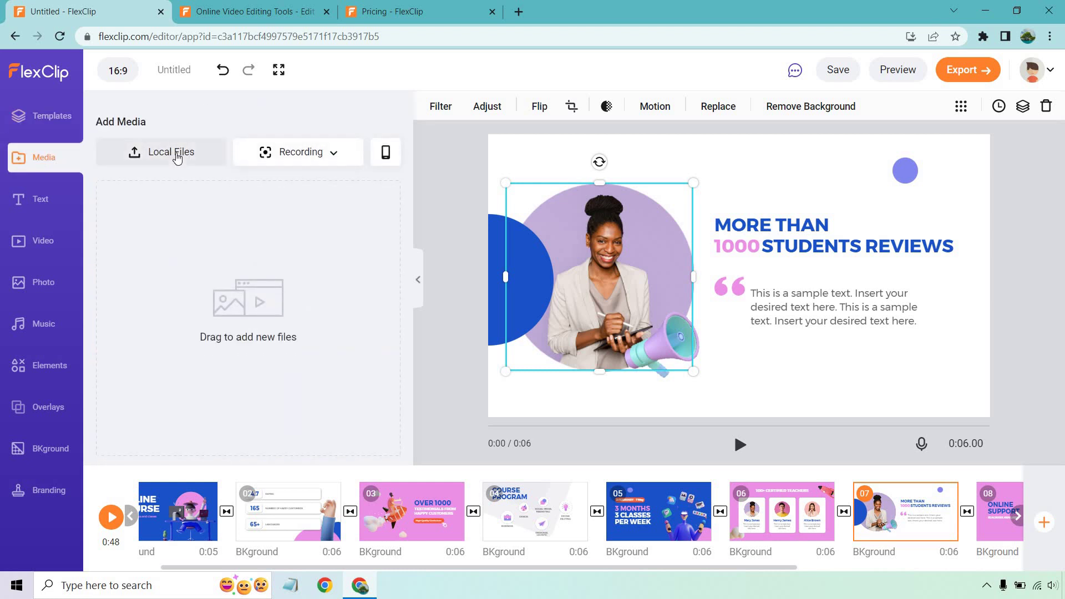
{"action": "left_click", "coordinate": [177, 159]}
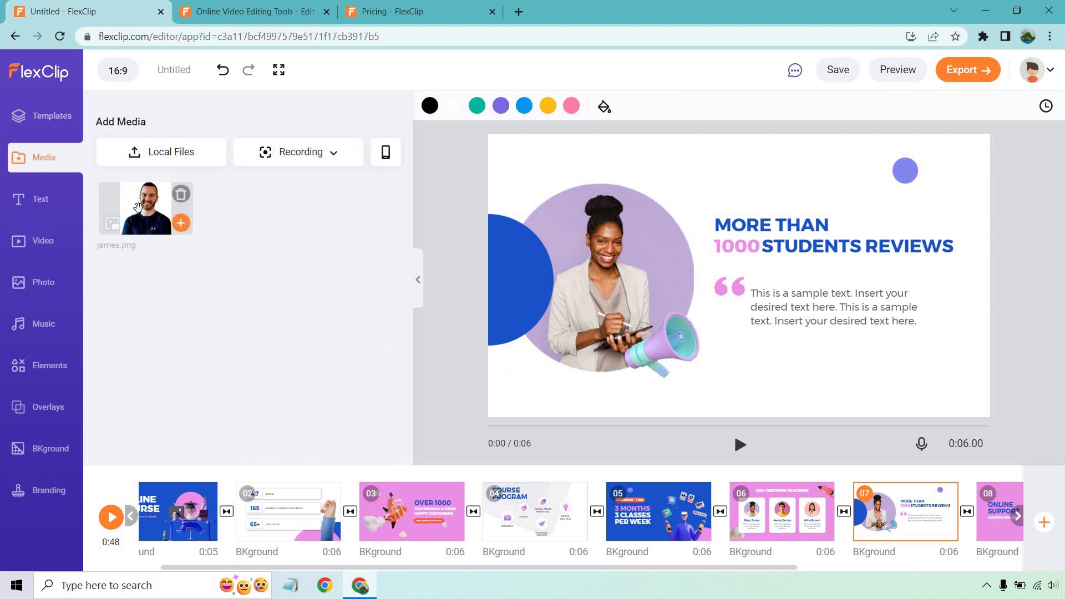
{"action": "left_click_drag", "start_coordinate": [143, 206], "coordinate": [604, 282]}
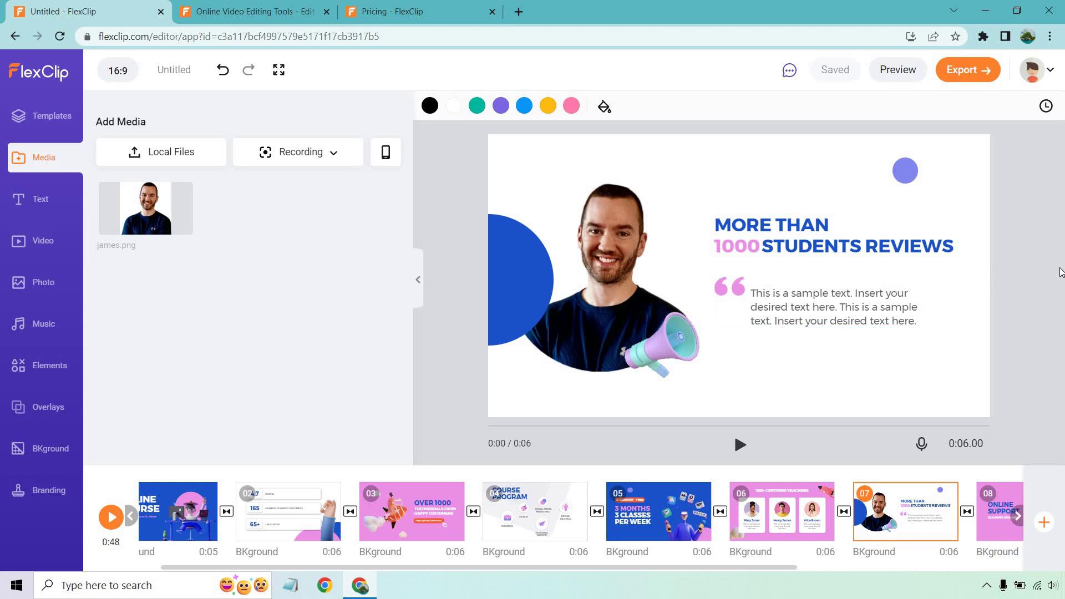
Step: Preview slide 08 and the DON'T WAIT slide 09, ending on the ONLINE COURSE closing slide 10
{"action": "left_click_drag", "start_coordinate": [784, 567], "coordinate": [947, 567]}
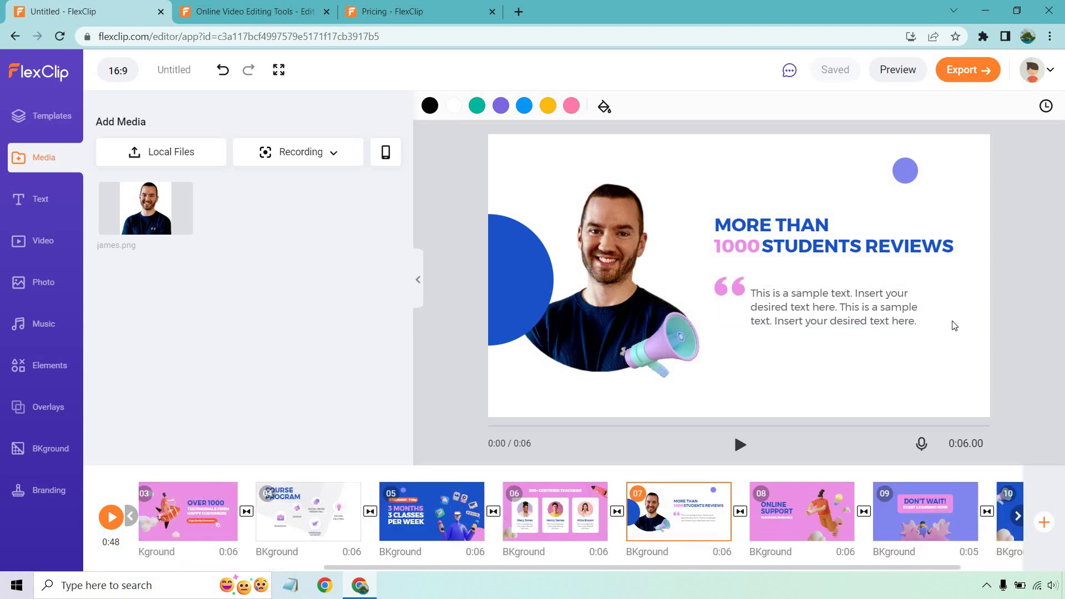
{"action": "left_click", "coordinate": [816, 506]}
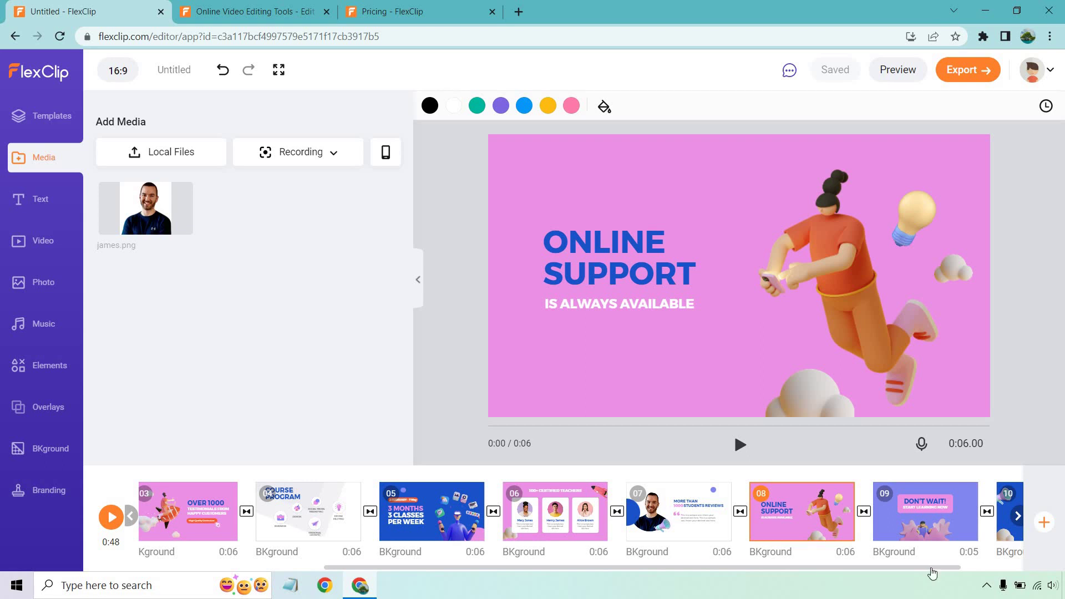
{"action": "left_click_drag", "start_coordinate": [953, 571], "coordinate": [1015, 571]}
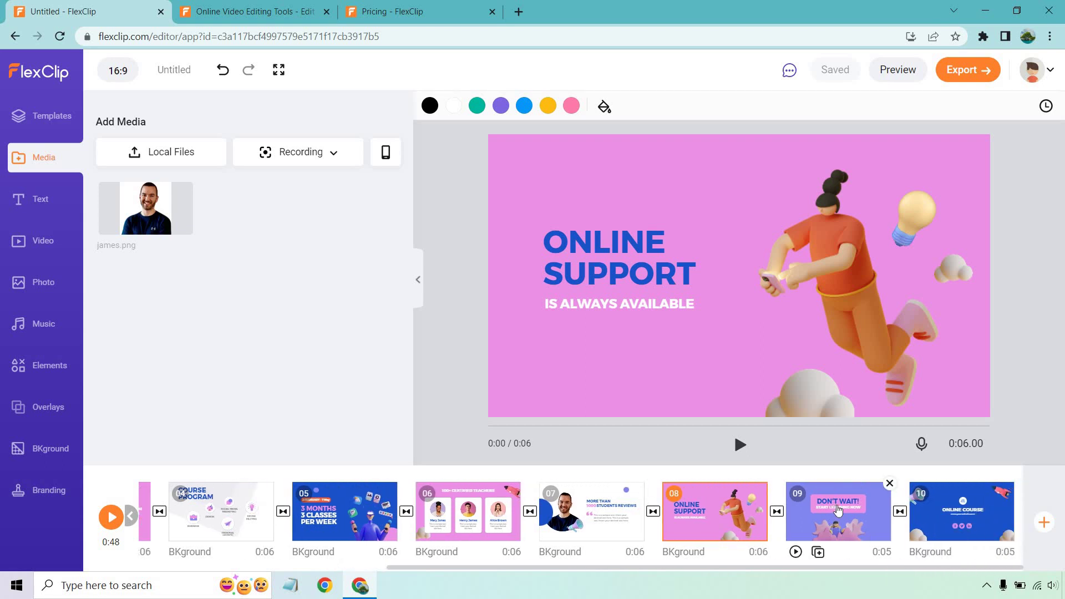
{"action": "left_click", "coordinate": [837, 510]}
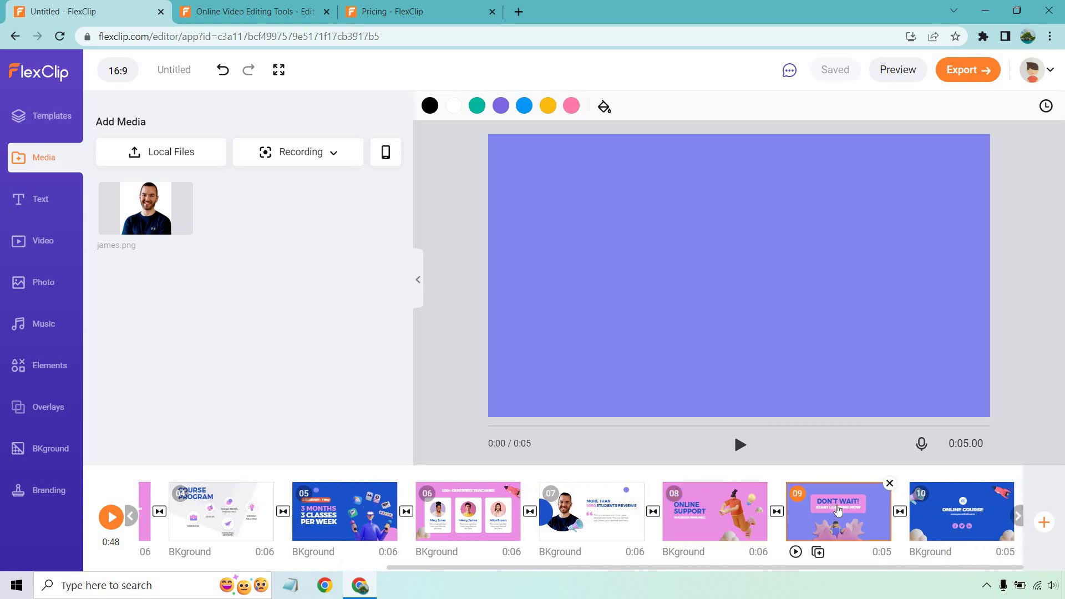
{"action": "left_click", "coordinate": [970, 529]}
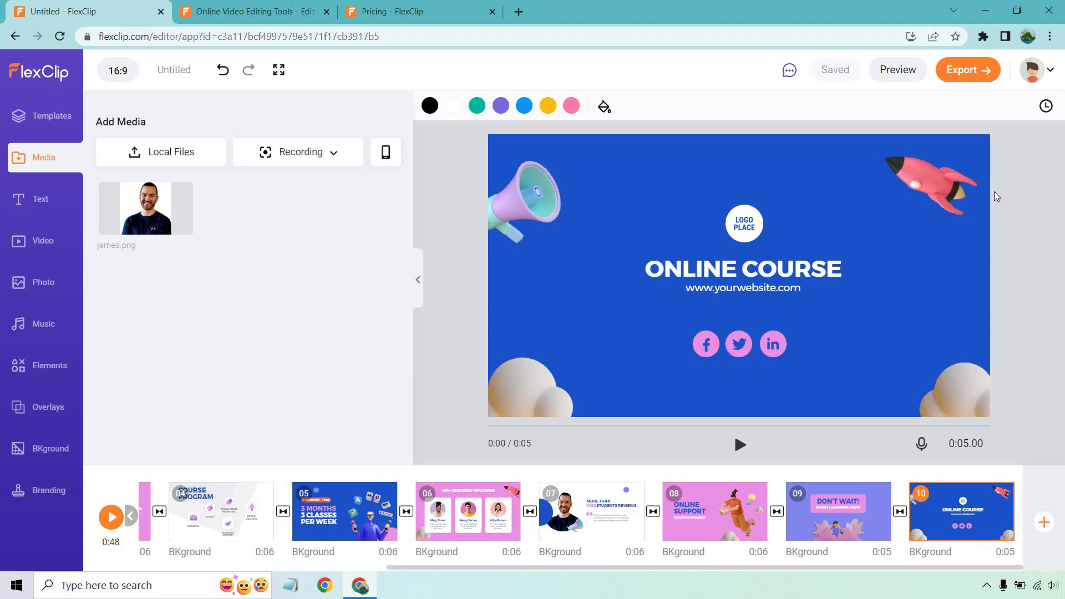
{"action": "left_click", "coordinate": [965, 79]}
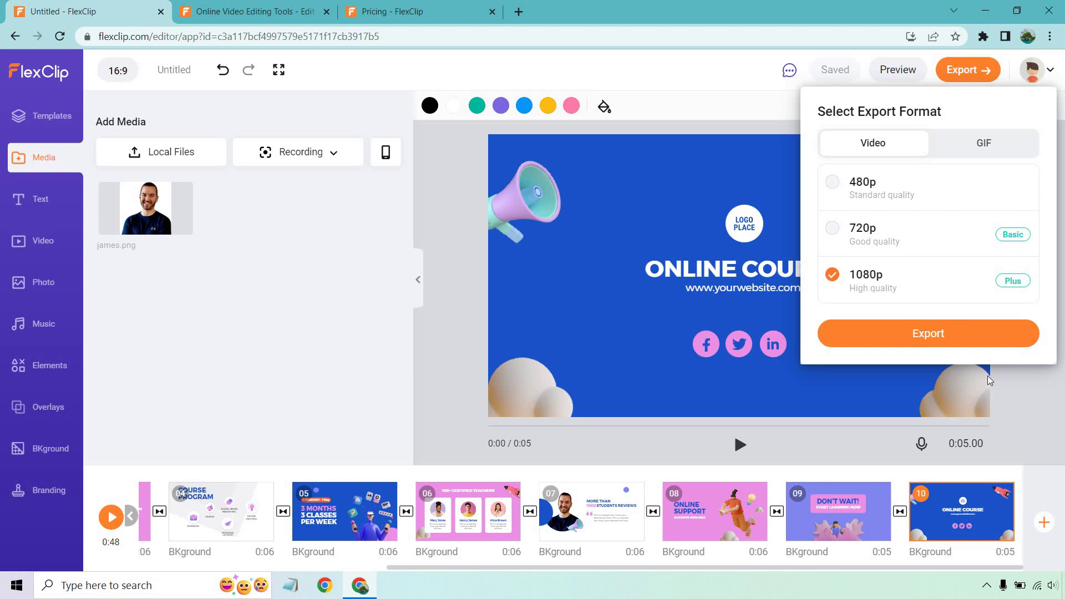
{"action": "left_click", "coordinate": [1034, 421]}
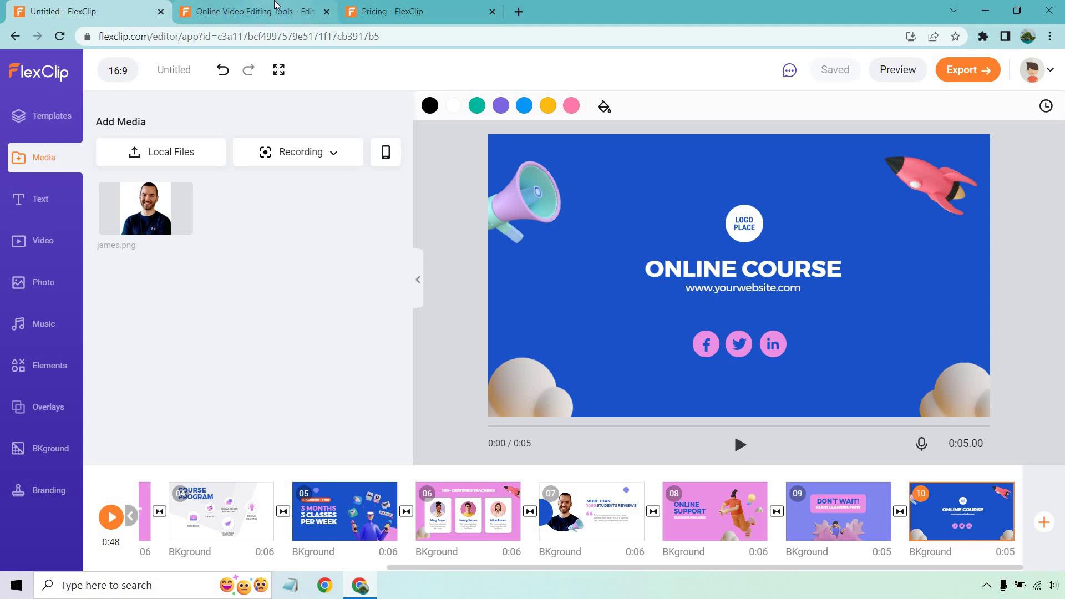
Step: Browse the Online Video Editing Tools cards, including Rotate Video, Video Speed, Split Video and Flip Video
{"action": "left_click", "coordinate": [255, 11]}
{"action": "scroll", "coordinate": [959, 302], "scroll_direction": "down", "scroll_amount": 4}
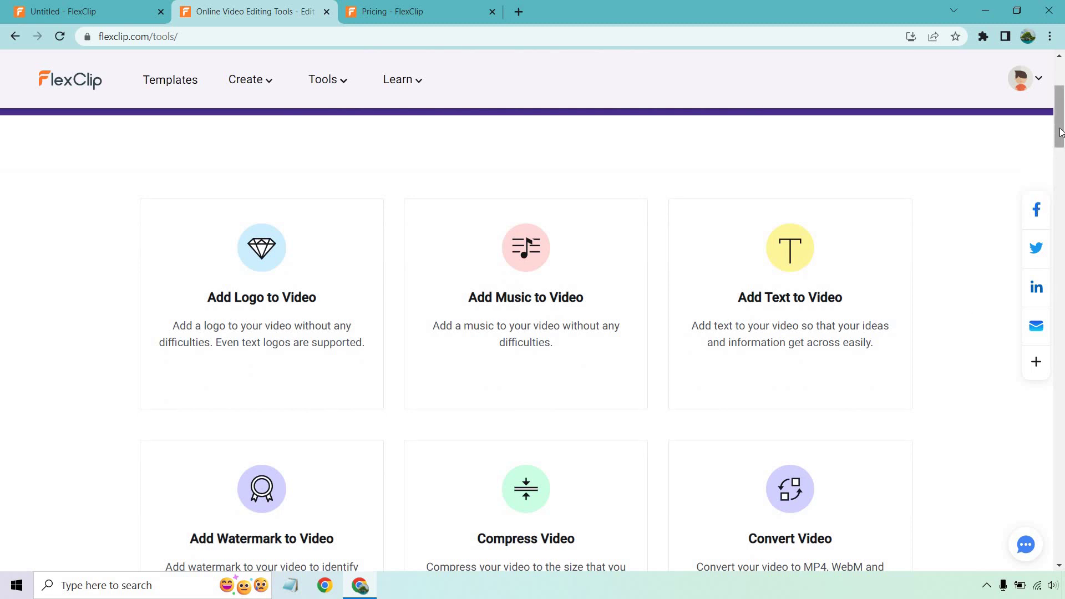
{"action": "scroll", "coordinate": [1061, 140], "scroll_direction": "down", "scroll_amount": 1}
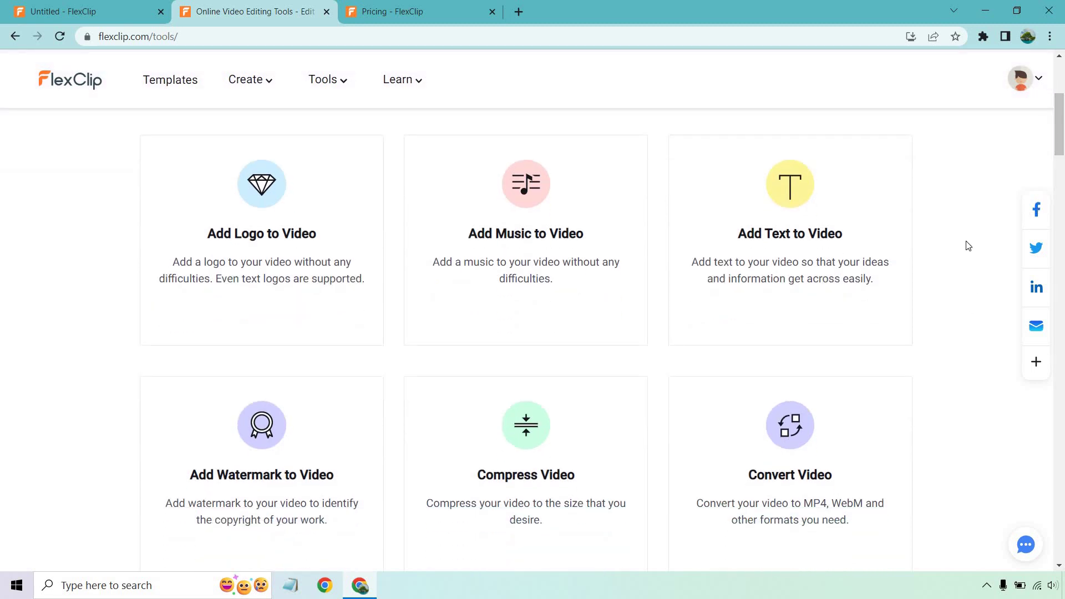
{"action": "scroll", "coordinate": [956, 253], "scroll_direction": "down", "scroll_amount": 1}
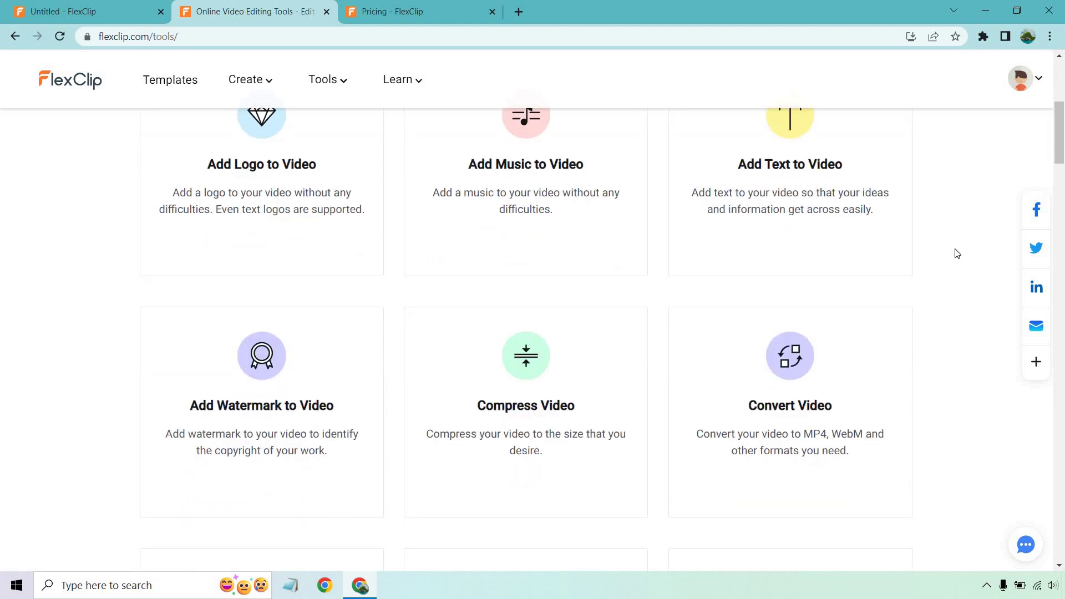
{"action": "scroll", "coordinate": [957, 253], "scroll_direction": "down", "scroll_amount": 1}
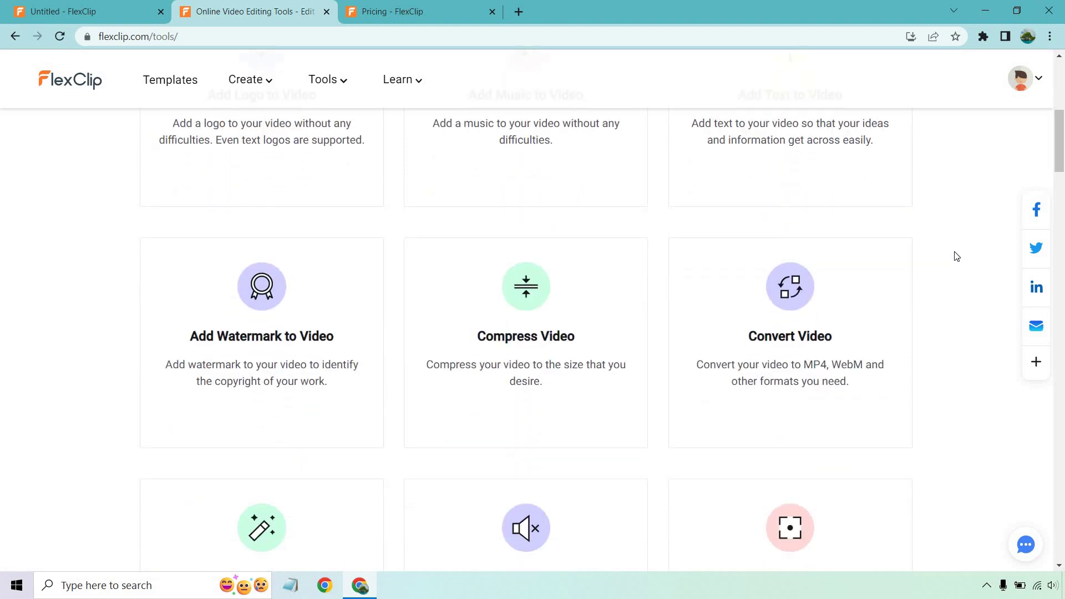
{"action": "scroll", "coordinate": [956, 254], "scroll_direction": "down", "scroll_amount": 3}
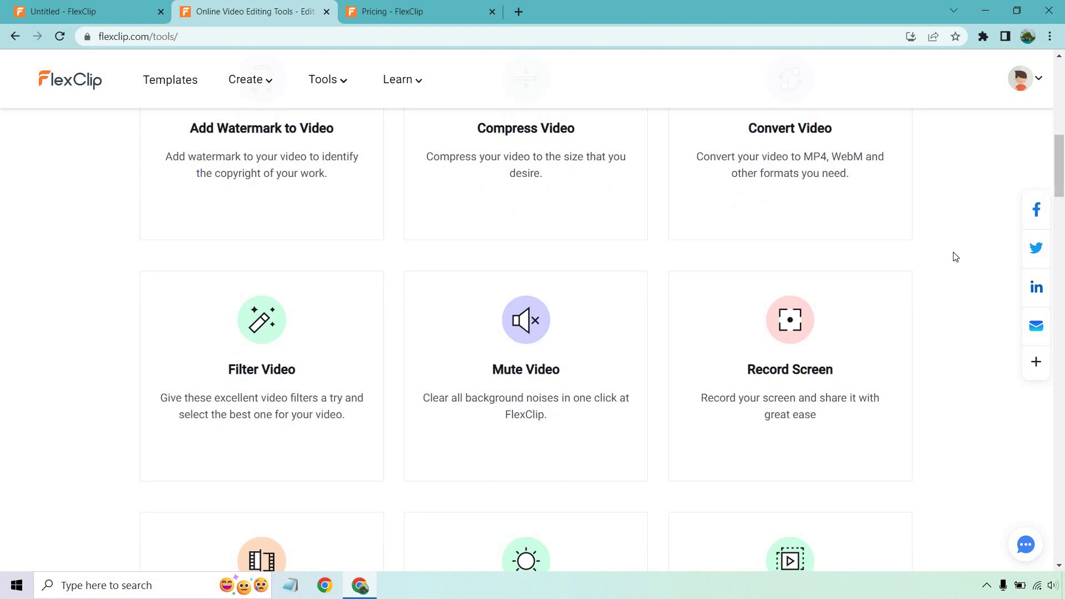
{"action": "scroll", "coordinate": [955, 256], "scroll_direction": "down", "scroll_amount": 2}
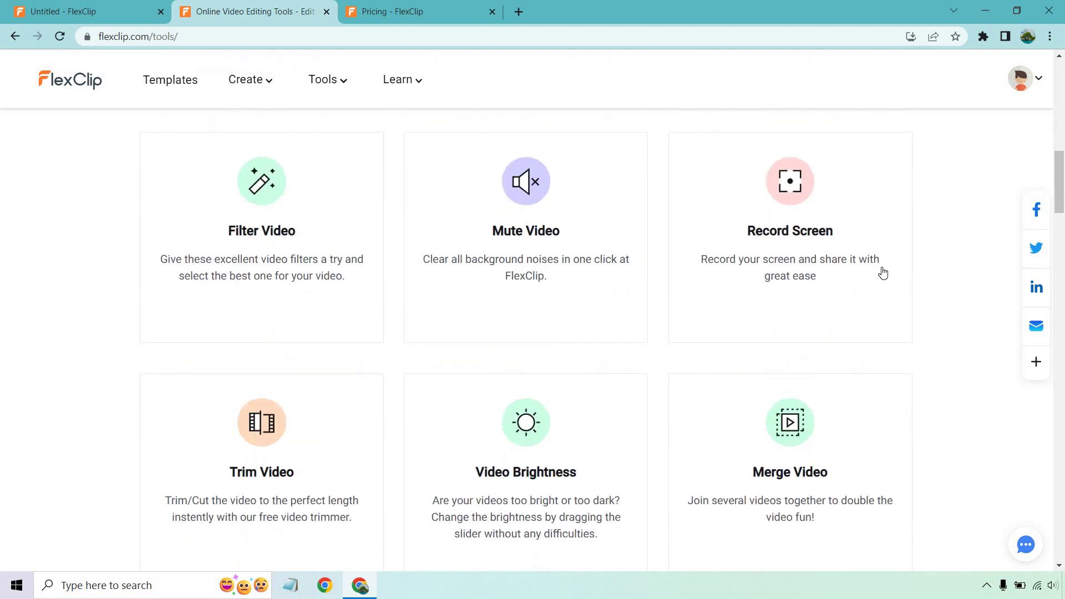
{"action": "mouse_move", "coordinate": [795, 283]}
{"action": "scroll", "coordinate": [971, 242], "scroll_direction": "down", "scroll_amount": 2}
{"action": "scroll", "coordinate": [974, 242], "scroll_direction": "down", "scroll_amount": 1}
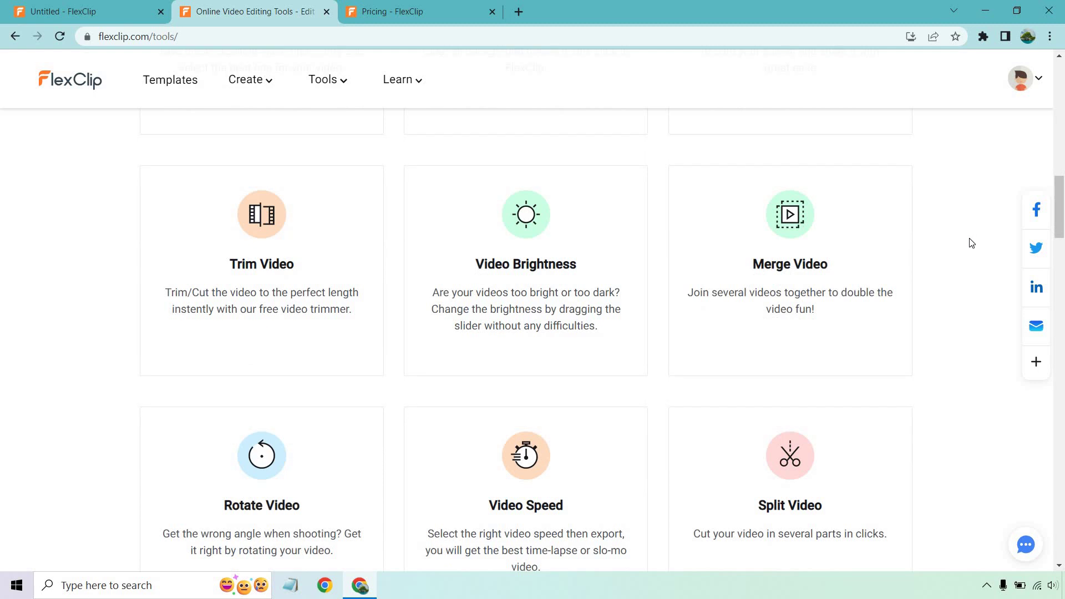
{"action": "scroll", "coordinate": [971, 242], "scroll_direction": "down", "scroll_amount": 1}
{"action": "scroll", "coordinate": [966, 241], "scroll_direction": "down", "scroll_amount": 1}
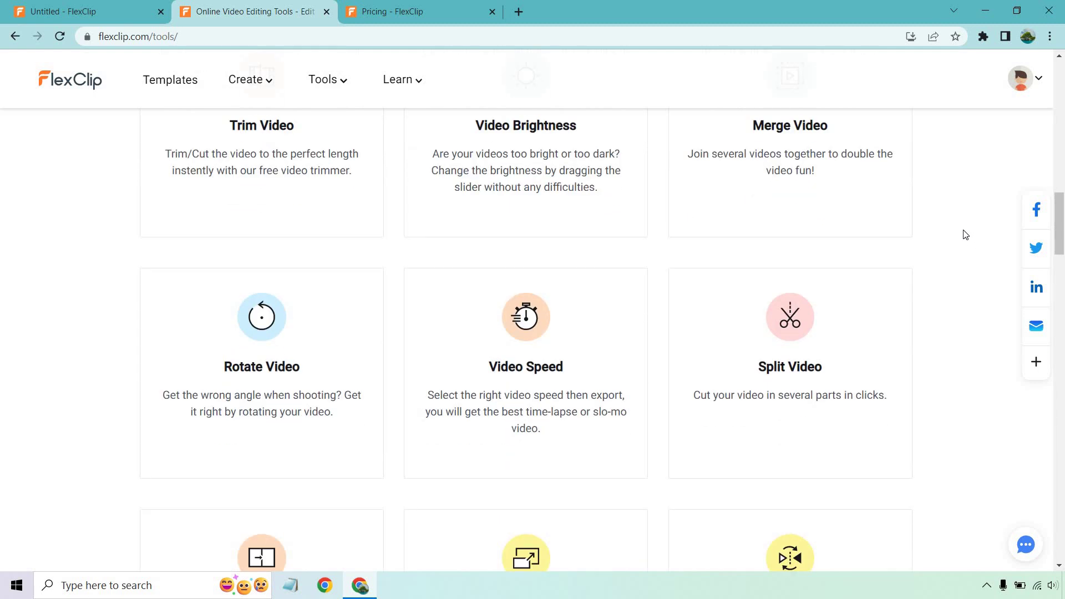
{"action": "scroll", "coordinate": [965, 234], "scroll_direction": "down", "scroll_amount": 4}
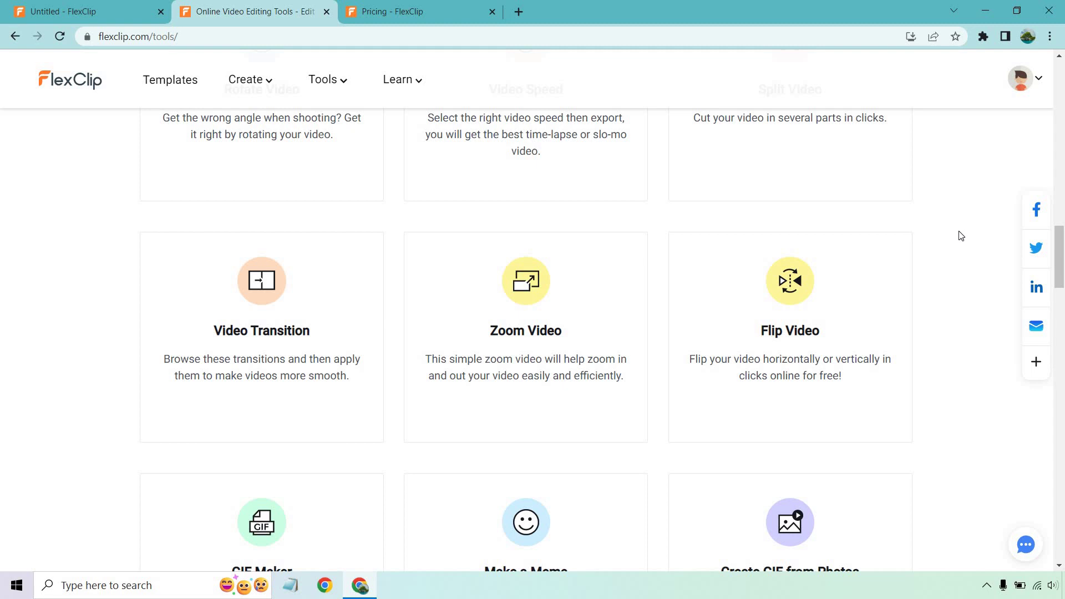
{"action": "scroll", "coordinate": [959, 230], "scroll_direction": "down", "scroll_amount": 1}
{"action": "scroll", "coordinate": [958, 230], "scroll_direction": "down", "scroll_amount": 2}
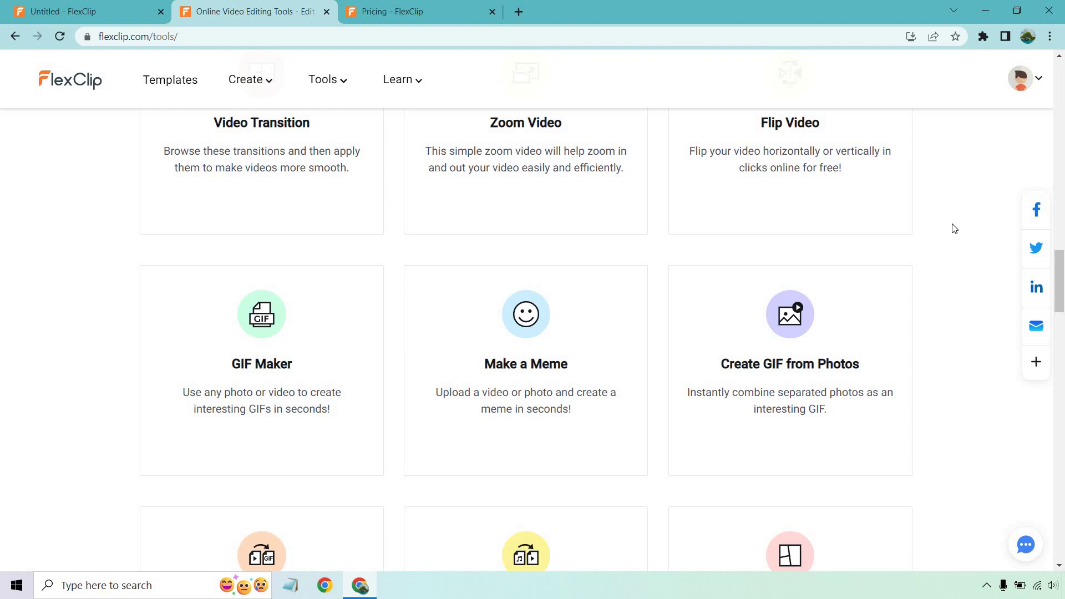
{"action": "scroll", "coordinate": [954, 227], "scroll_direction": "down", "scroll_amount": 3}
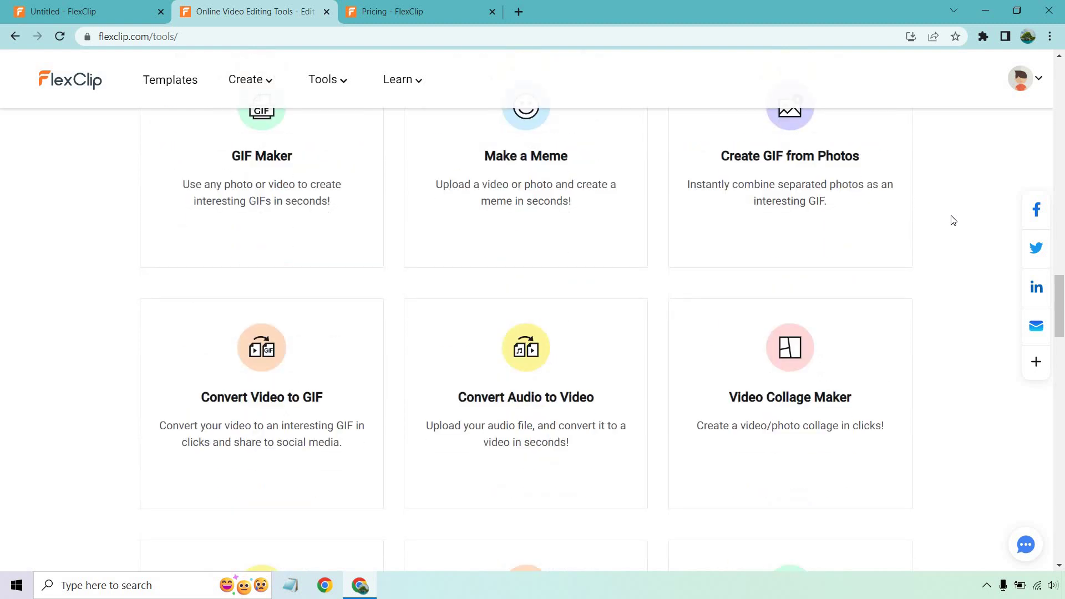
{"action": "scroll", "coordinate": [950, 219], "scroll_direction": "down", "scroll_amount": 2}
{"action": "scroll", "coordinate": [950, 221], "scroll_direction": "down", "scroll_amount": 2}
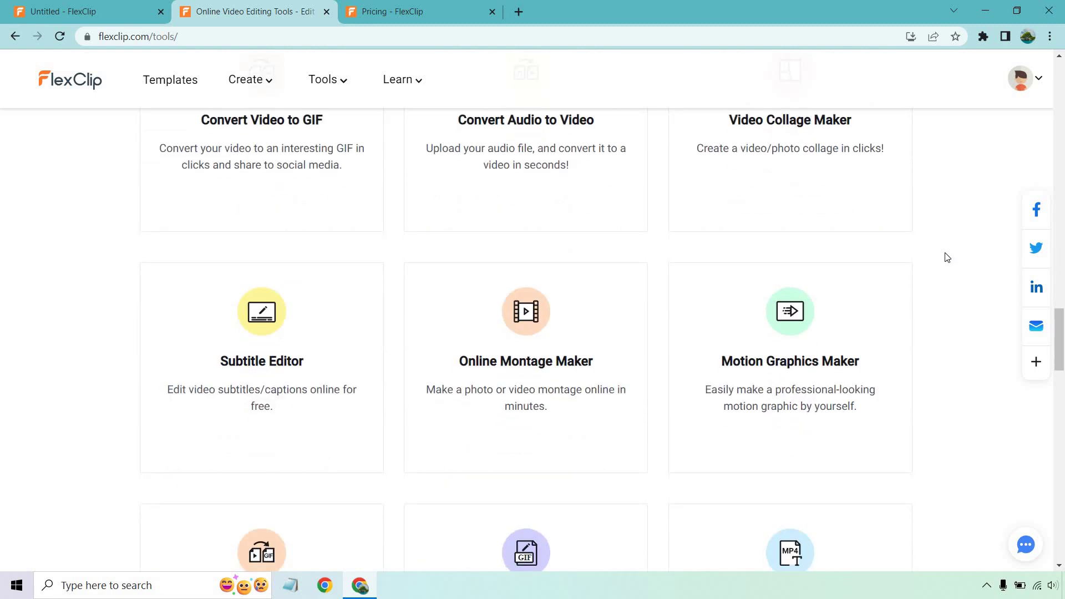
{"action": "scroll", "coordinate": [946, 235], "scroll_direction": "down", "scroll_amount": 3}
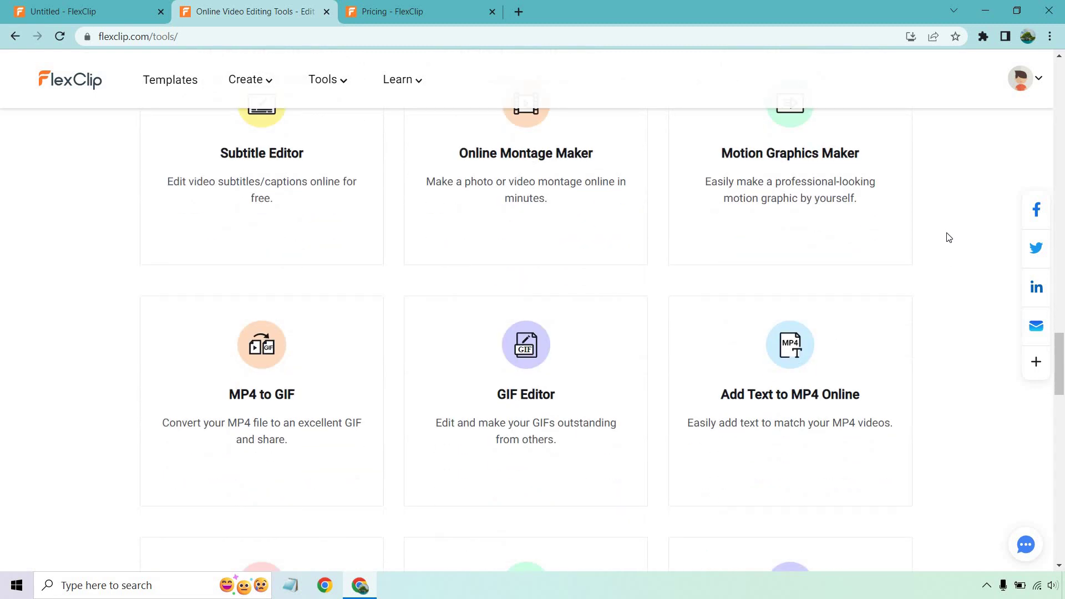
{"action": "scroll", "coordinate": [949, 238], "scroll_direction": "down", "scroll_amount": 2}
{"action": "scroll", "coordinate": [951, 236], "scroll_direction": "down", "scroll_amount": 4}
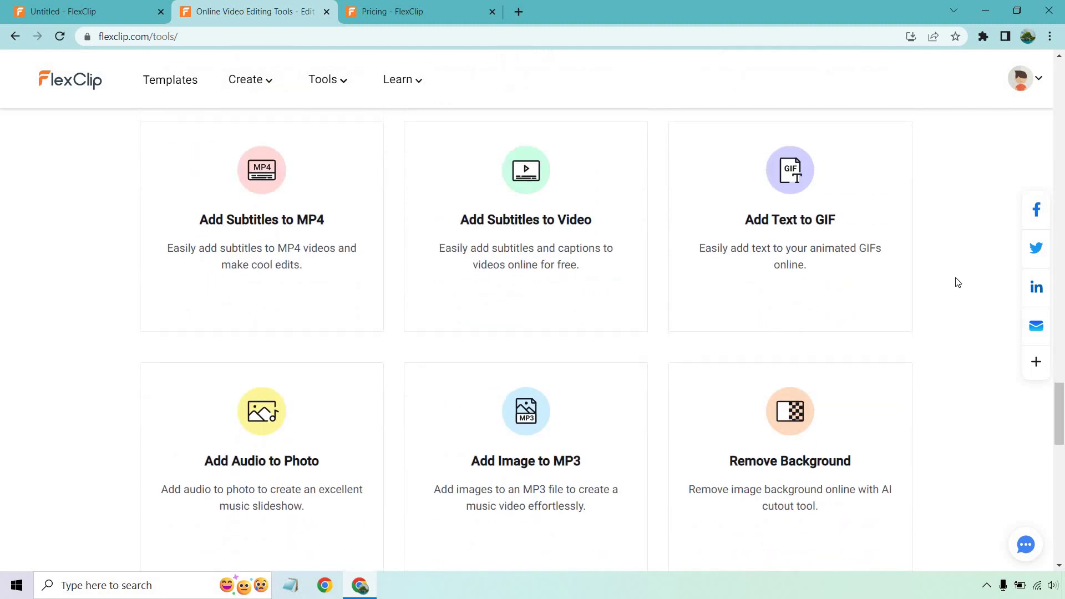
{"action": "scroll", "coordinate": [946, 266], "scroll_direction": "down", "scroll_amount": 5}
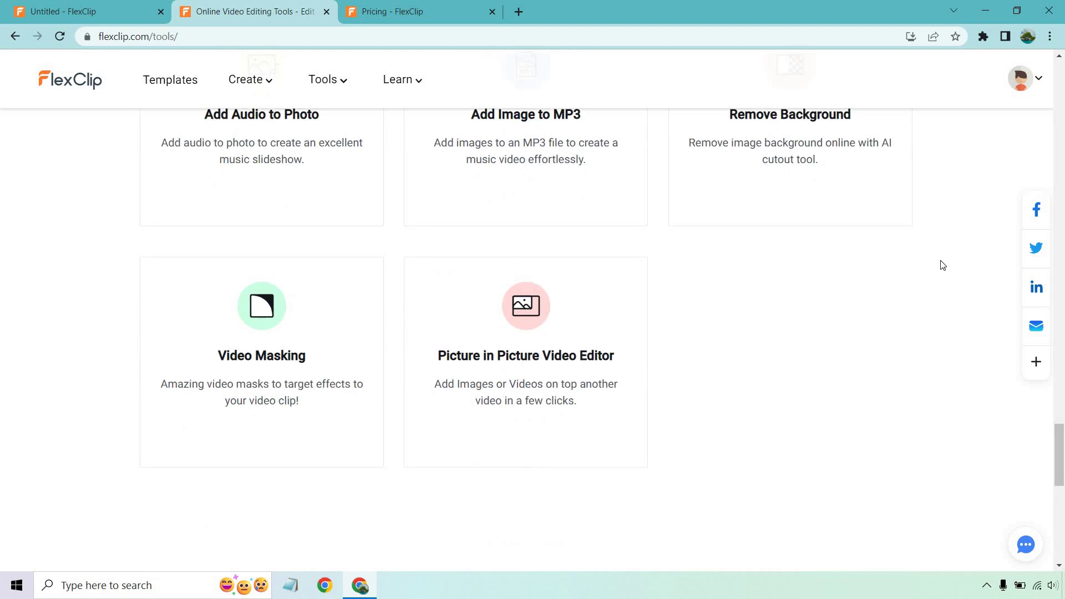
{"action": "scroll", "coordinate": [930, 289], "scroll_direction": "up", "scroll_amount": 18}
{"action": "scroll", "coordinate": [931, 292], "scroll_direction": "up", "scroll_amount": 19}
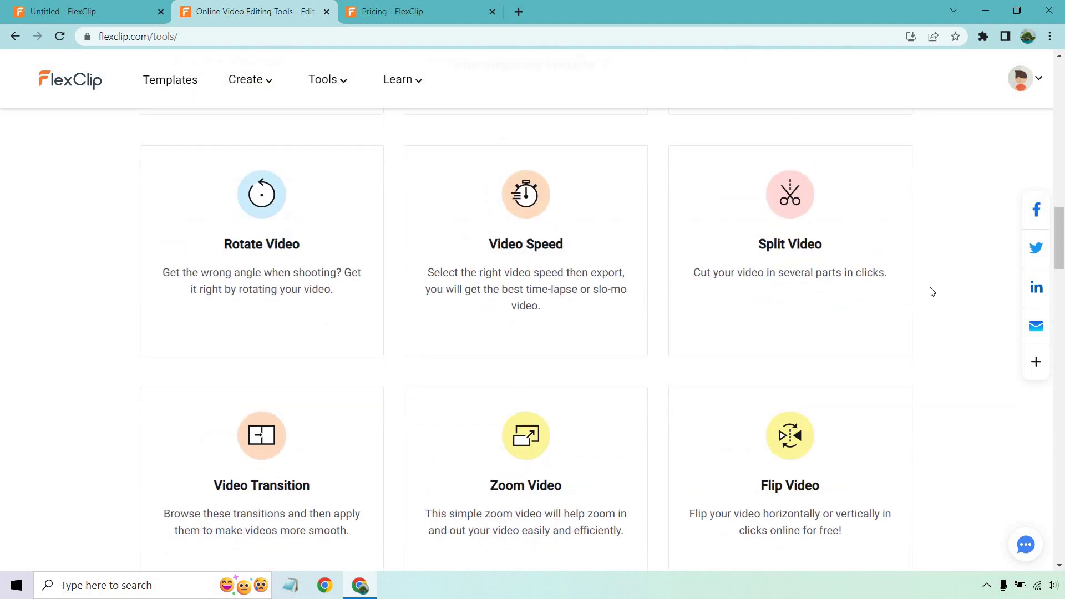
{"action": "scroll", "coordinate": [932, 293], "scroll_direction": "up", "scroll_amount": 7}
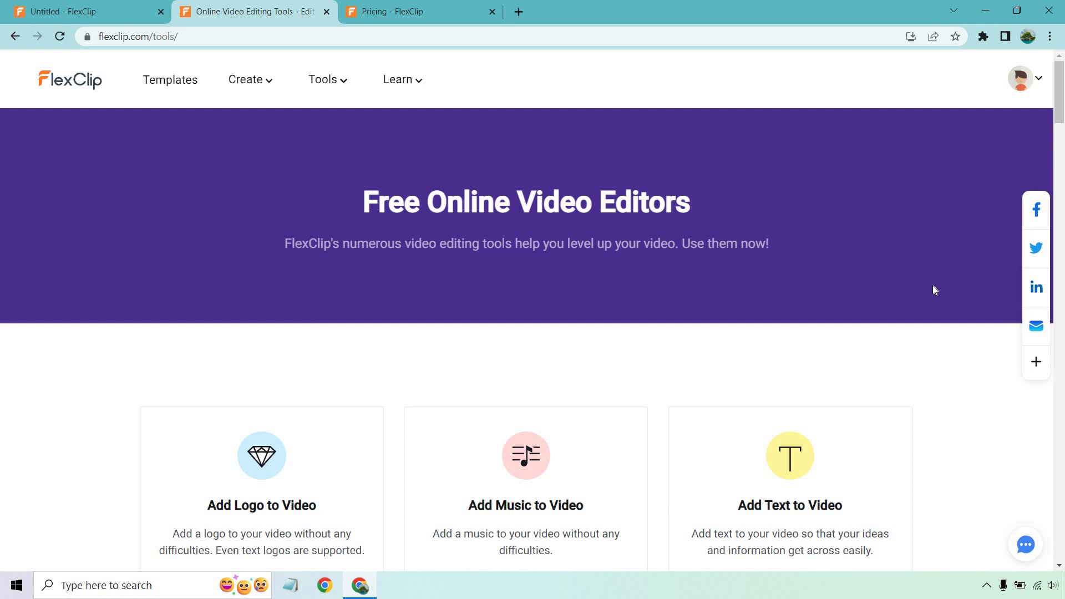
Step: Review the Pricing page's Compare plans table, from 480P on Free to 1080p on Plus and Business
{"action": "left_click", "coordinate": [395, 9]}
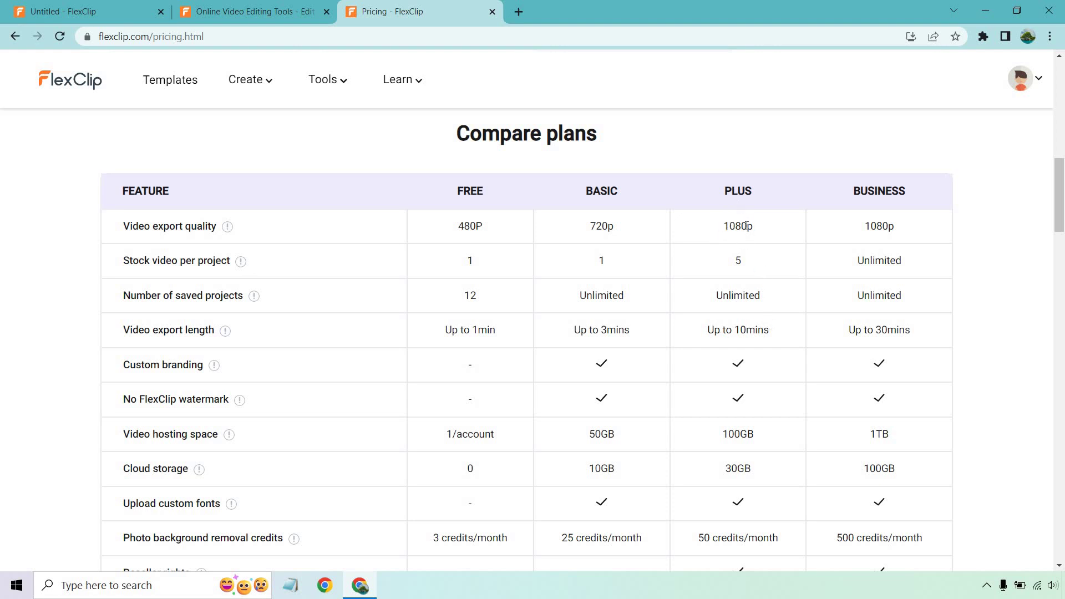
{"action": "mouse_move", "coordinate": [242, 265]}
Step: Return to the Untitled - FlexClip editor tab with Ctrl+1
{"action": "key", "text": "ctrl+1"}
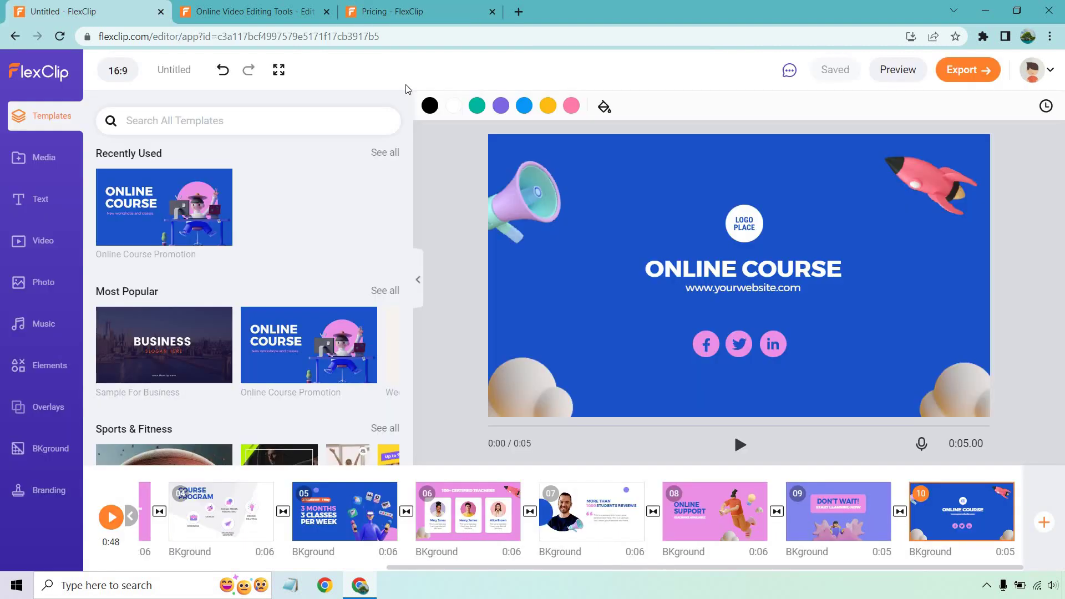